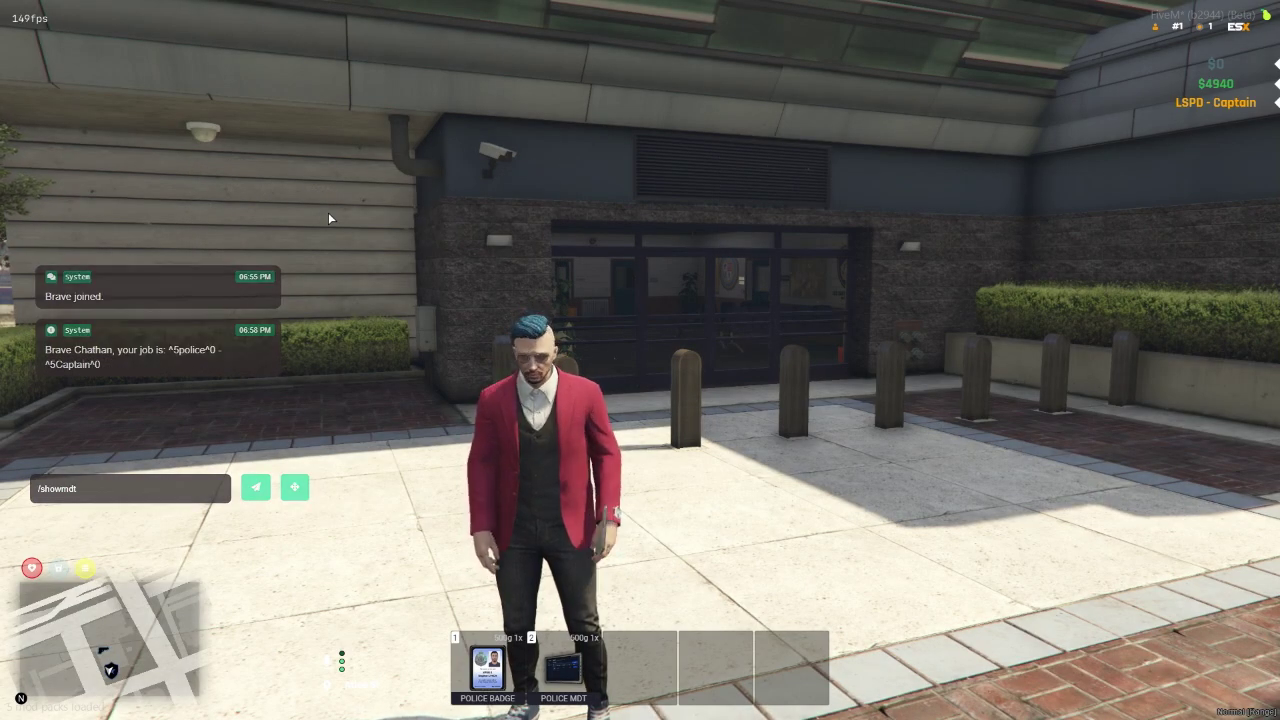
- Open the MDT tablet with /showmdt and view its Home, Vehicles and Citizens pages
key(Return)
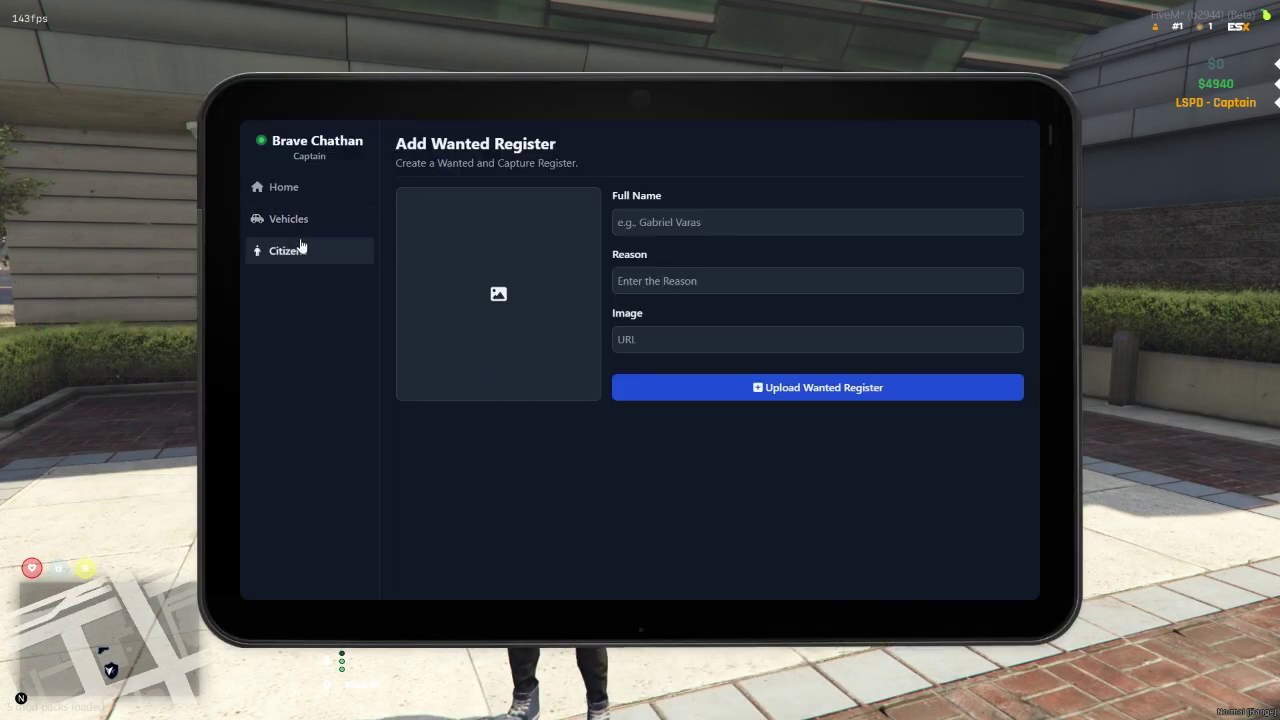
click(285, 190)
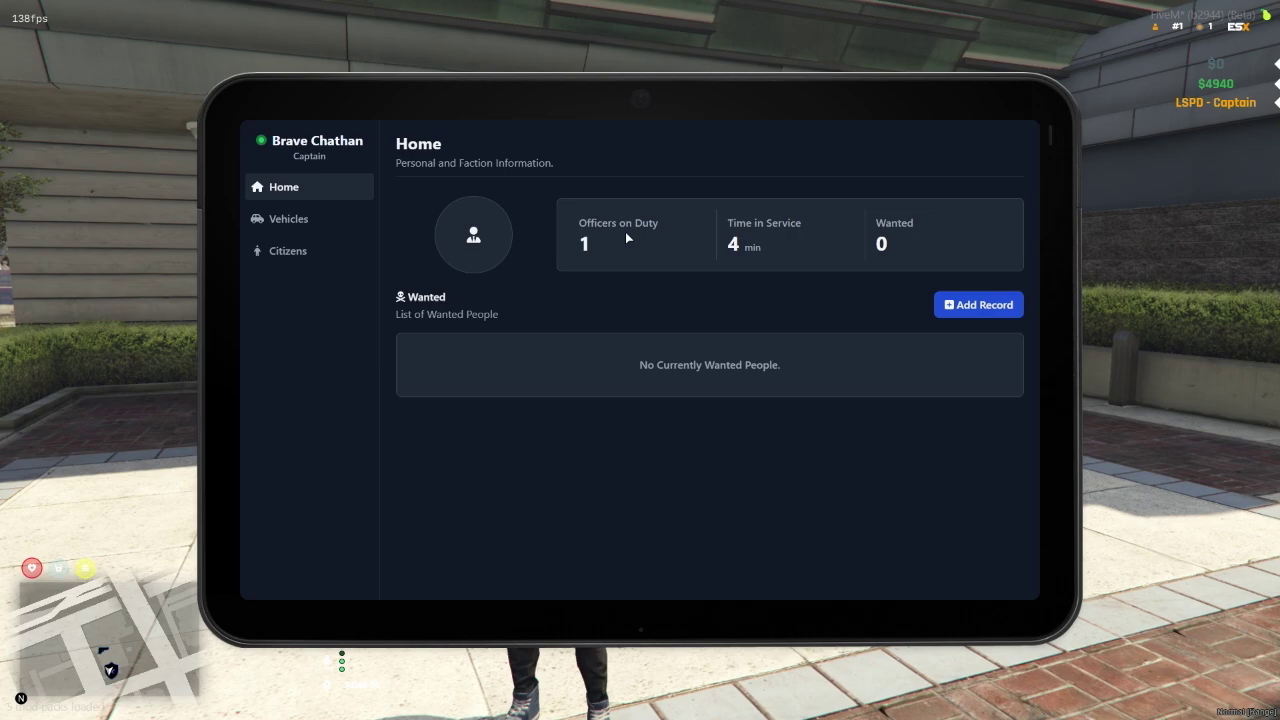
drag(727, 223, 834, 226)
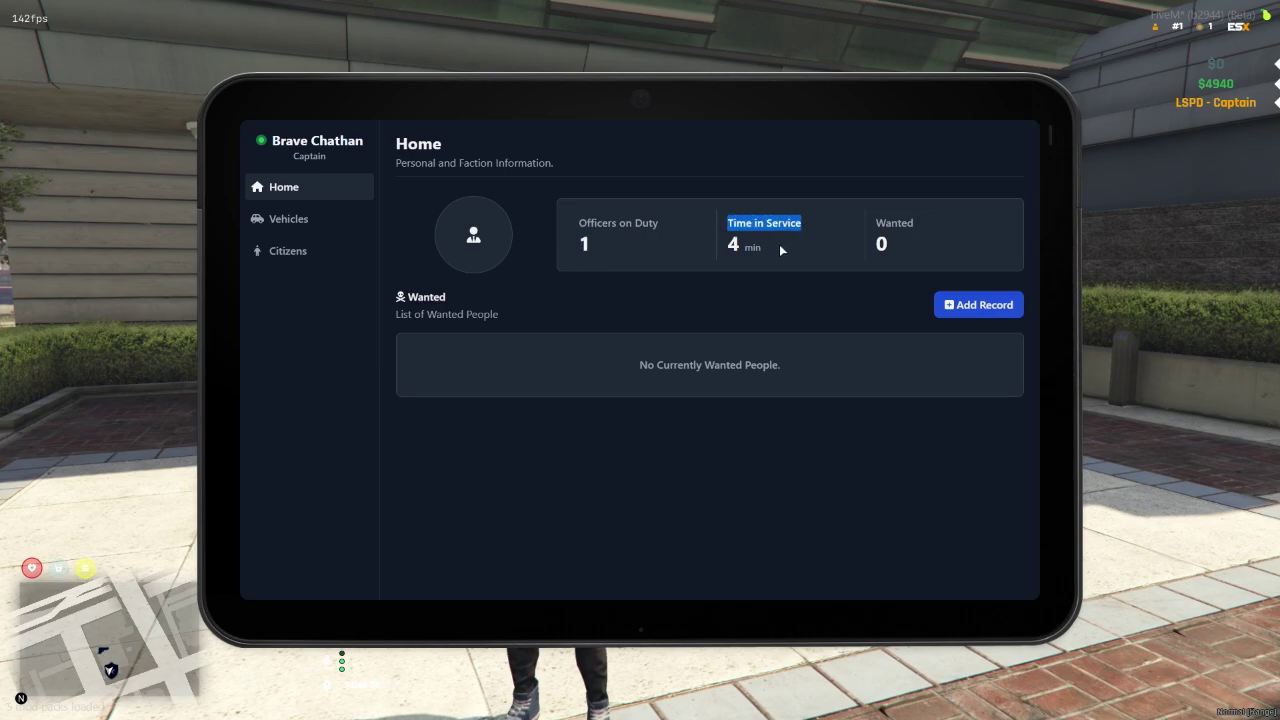
click(895, 228)
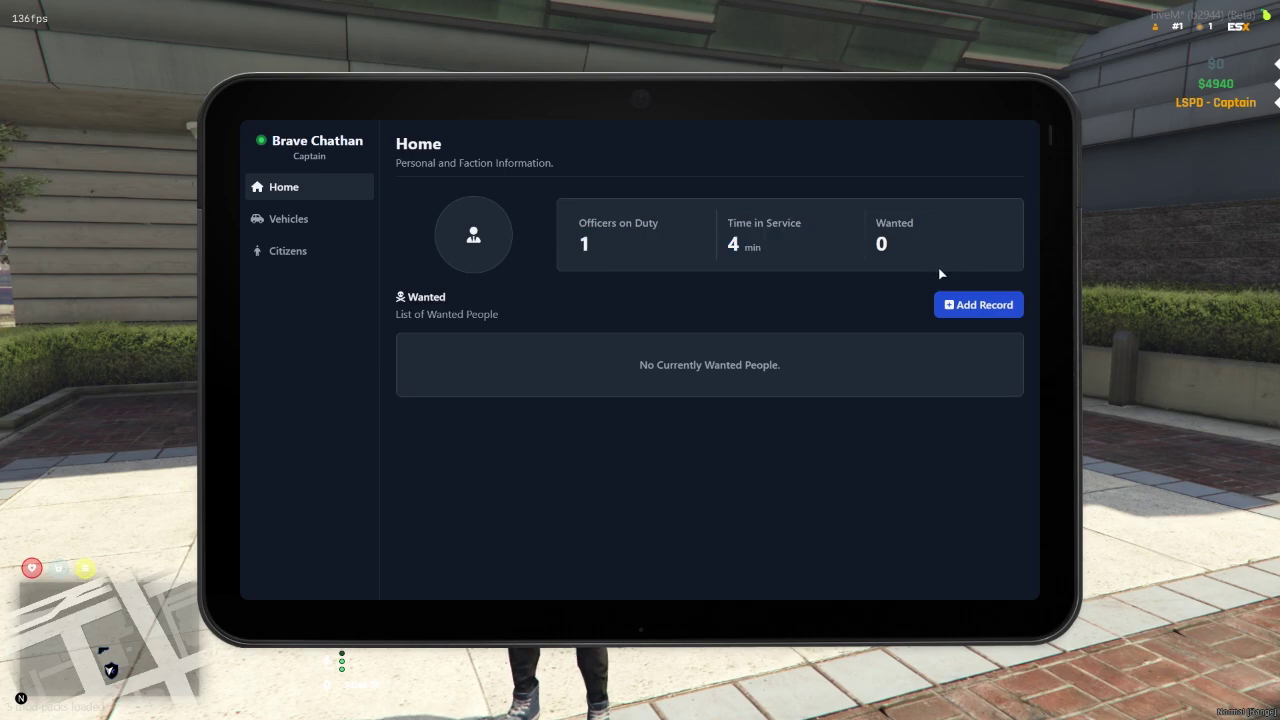
click(313, 229)
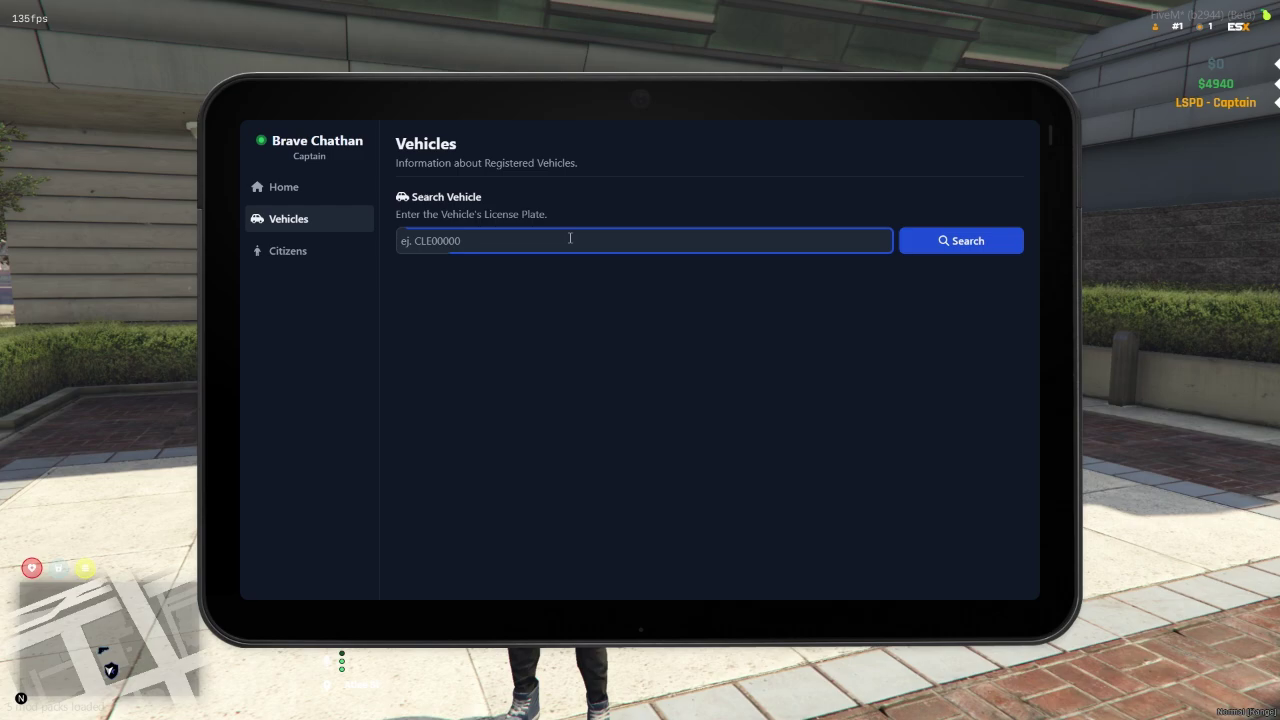
click(339, 258)
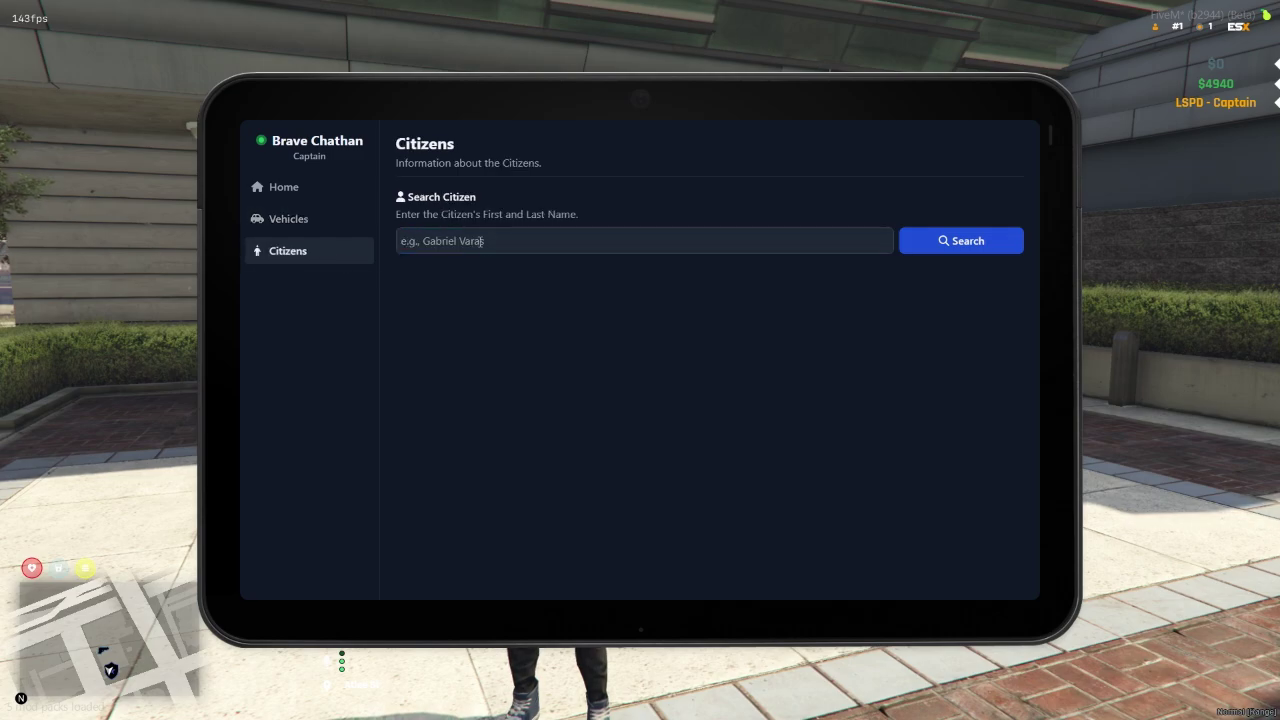
click(325, 200)
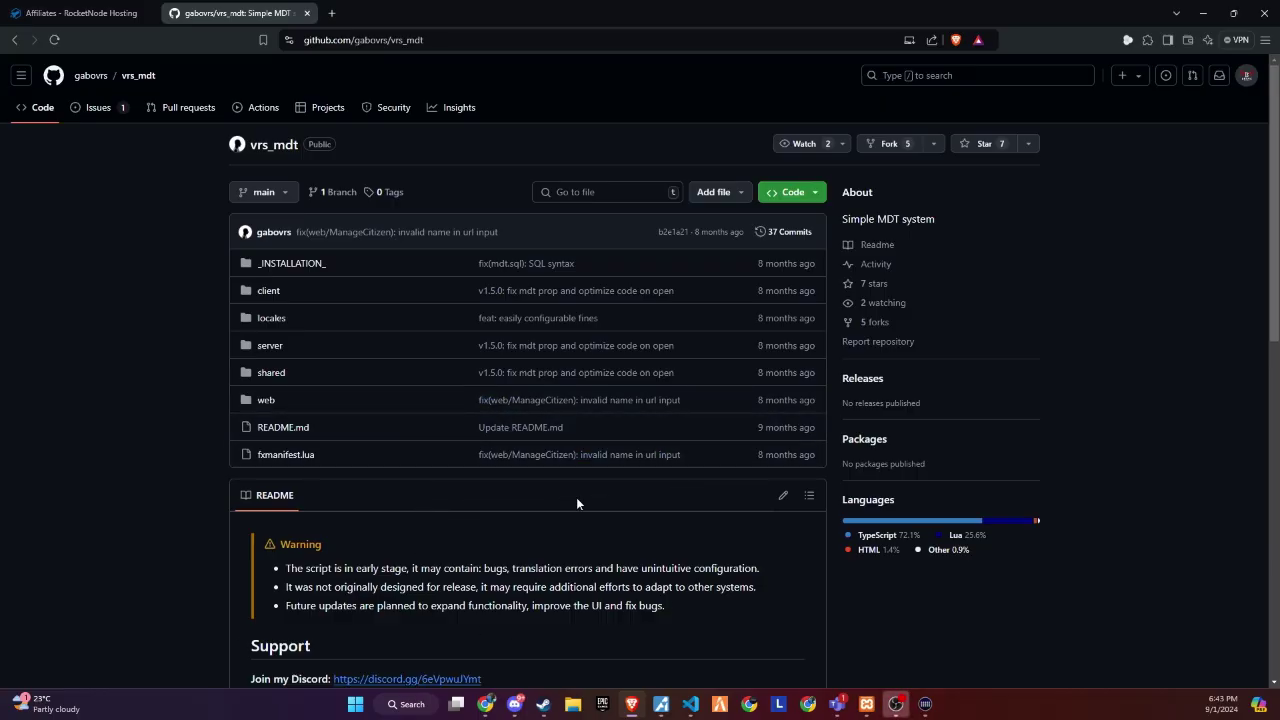
- Skim the vrs_mdt README, then save the repository via Code > Download ZIP as vrs_mdt-main.zip
scroll(576, 497, down, 2)
scroll(566, 507, down, 4)
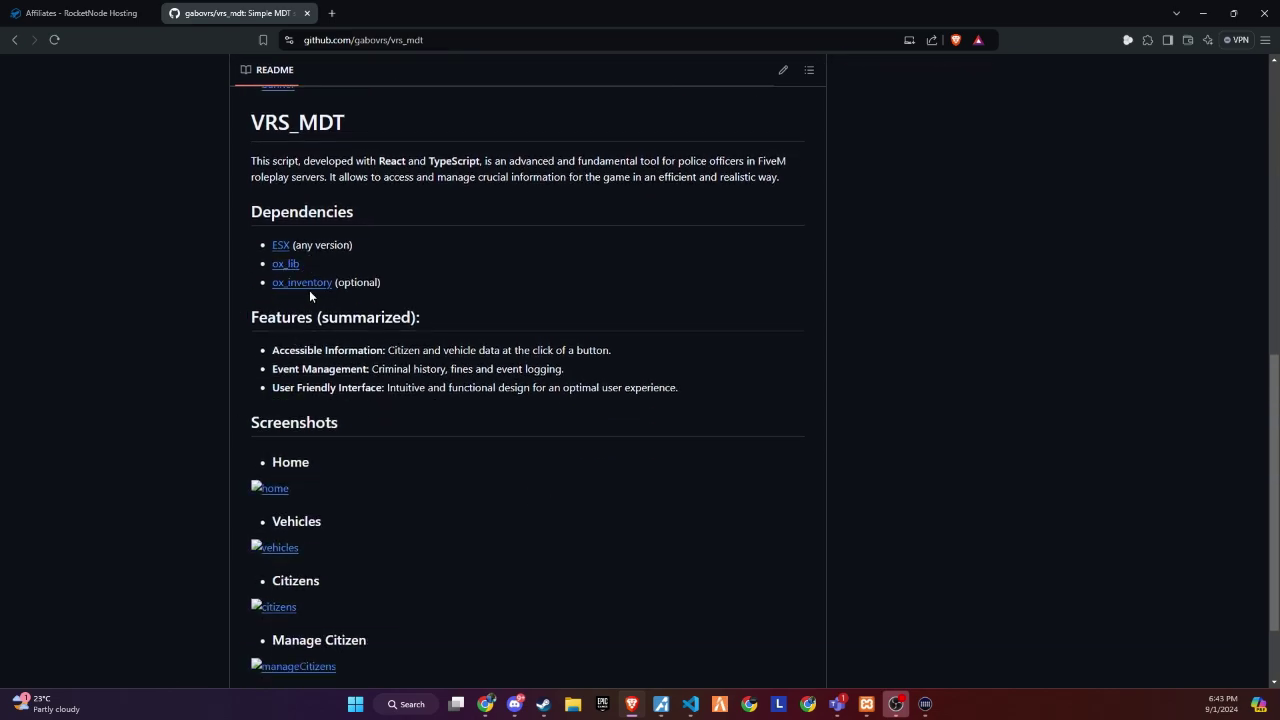
key(alt+Left)
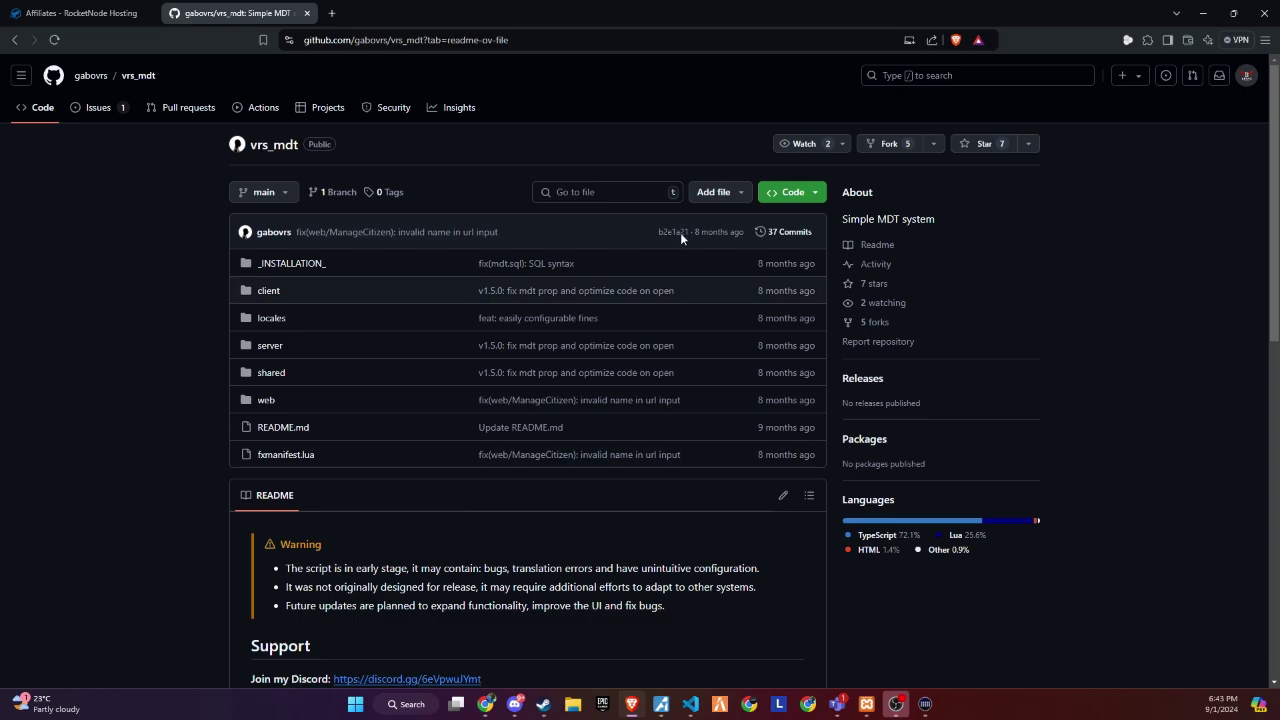
click(792, 192)
click(661, 404)
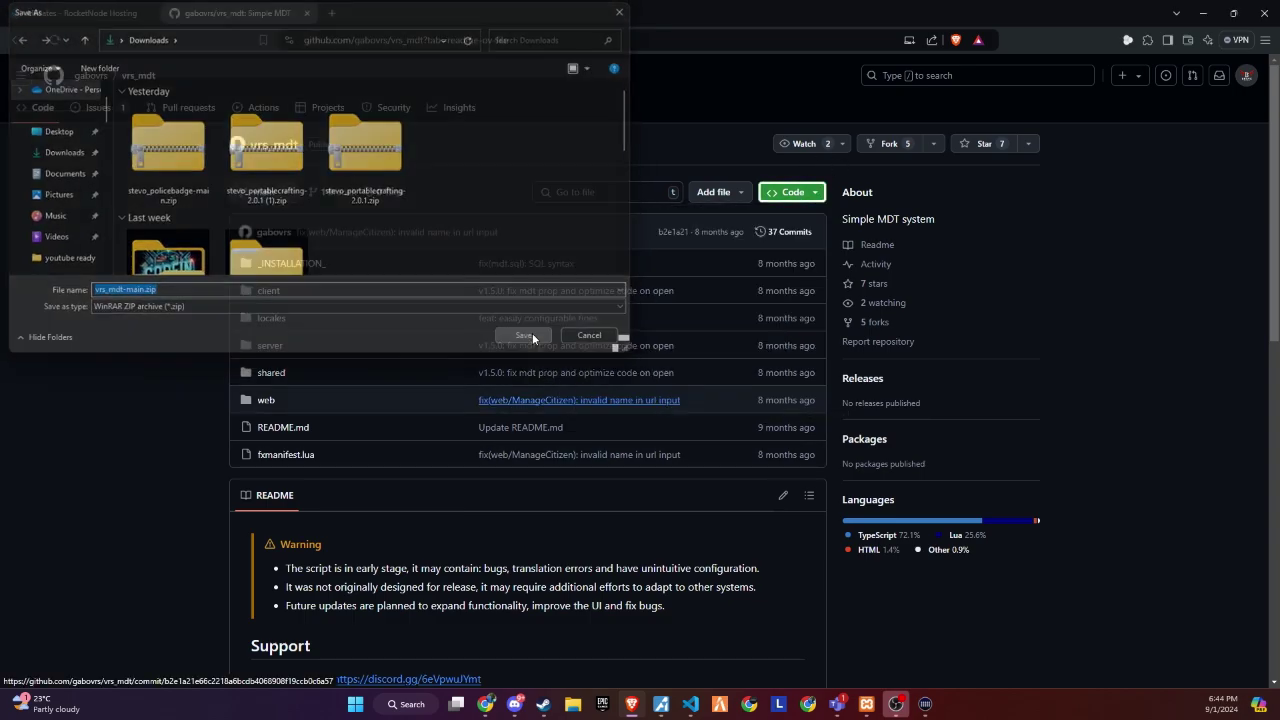
click(532, 337)
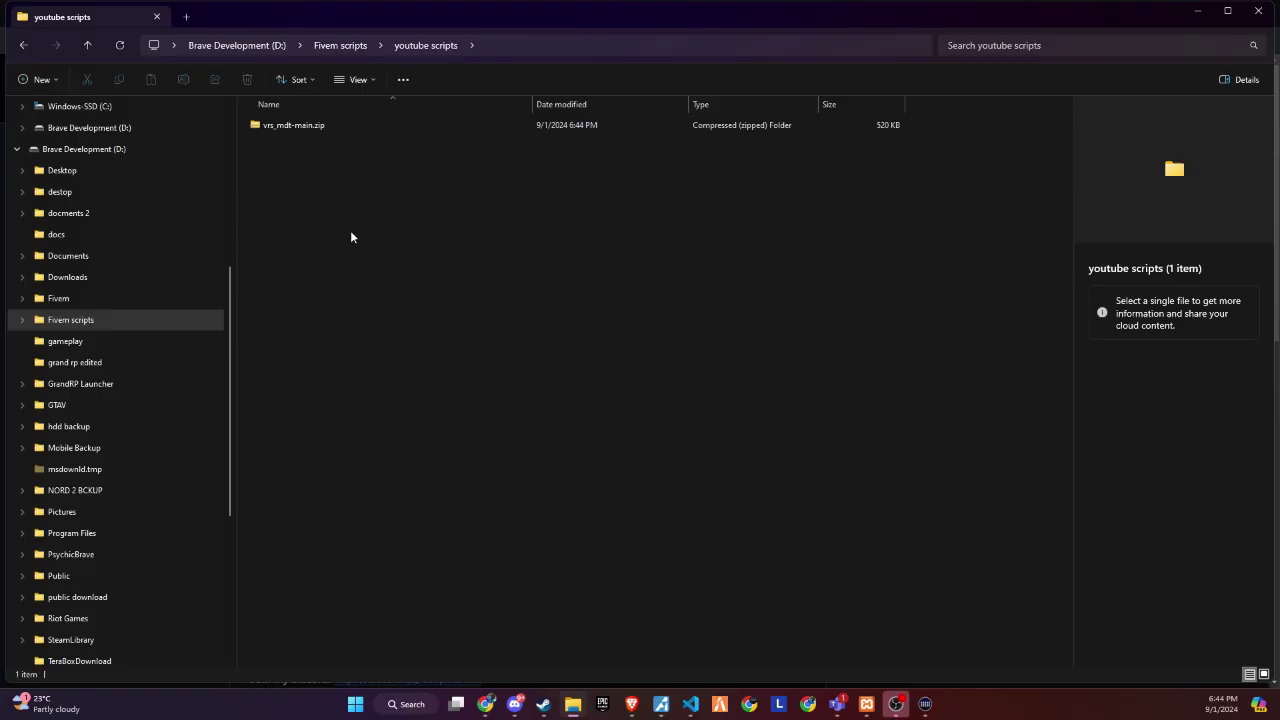
- Extract the zip with WinRAR into the ESXLegacy server's resources\[v1] folder
right_click(315, 121)
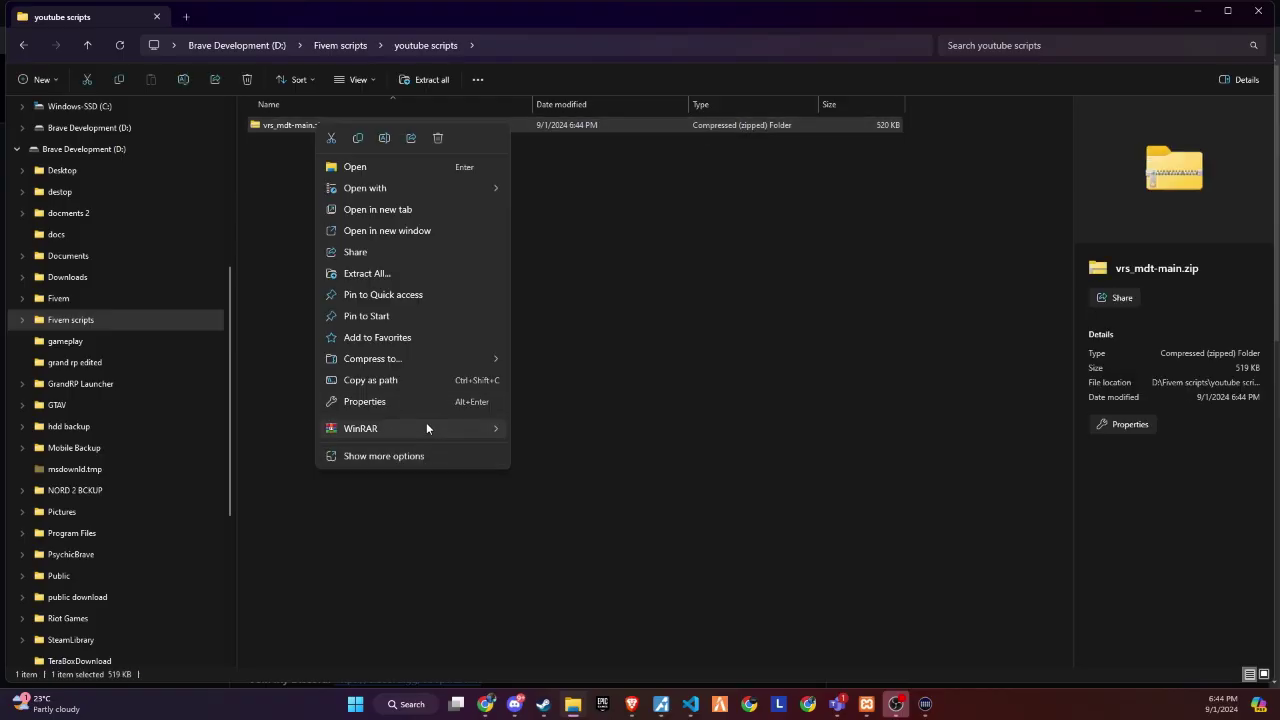
mouse_move(426, 428)
click(540, 494)
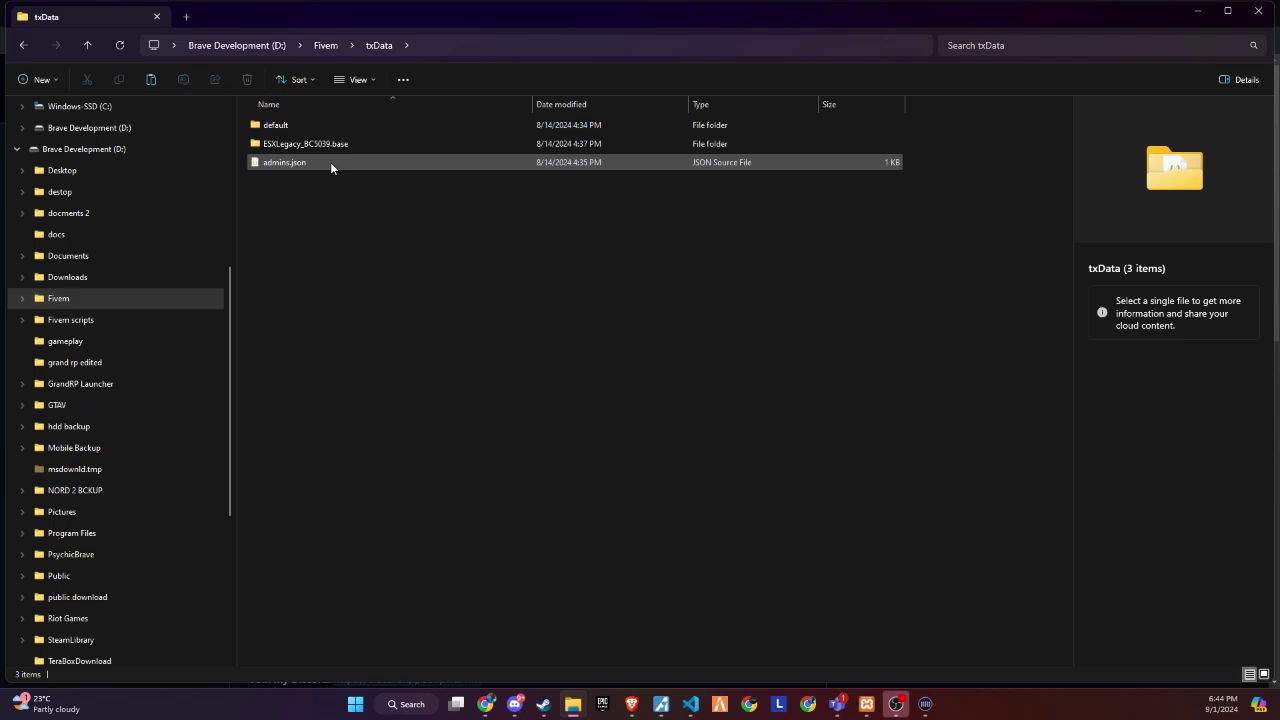
click(332, 147)
double_click(332, 147)
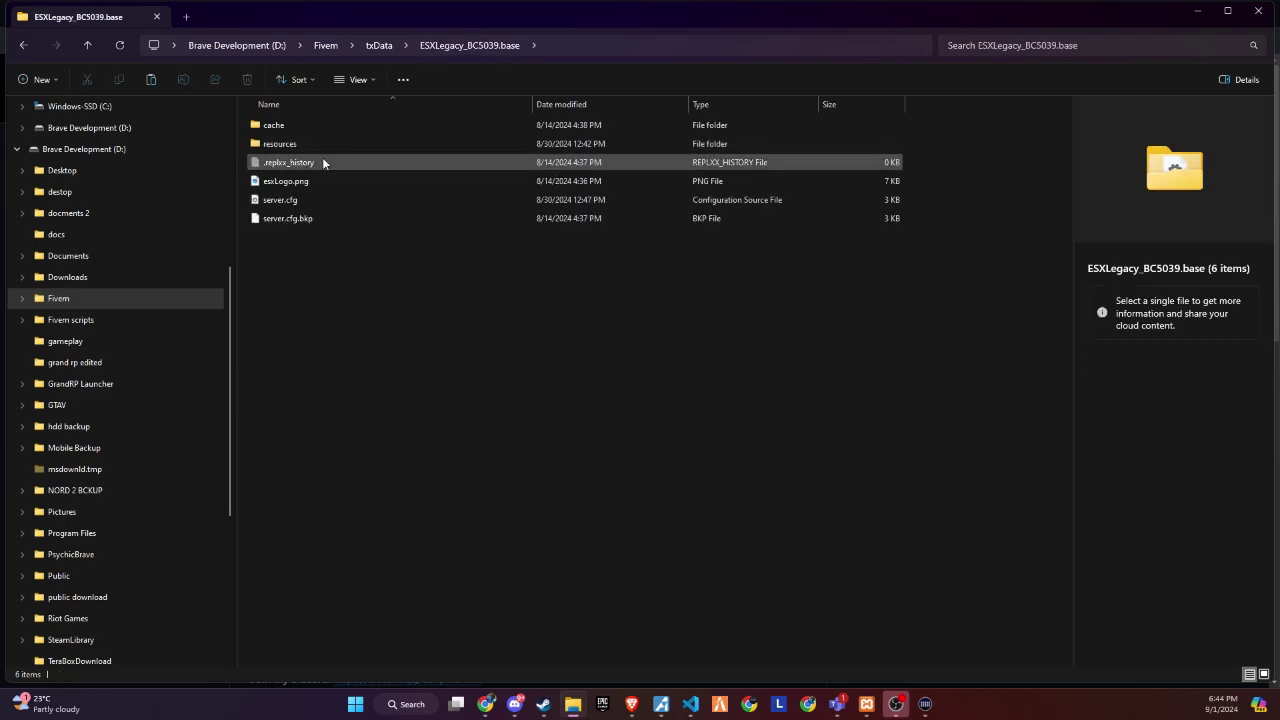
double_click(324, 143)
click(306, 217)
double_click(306, 218)
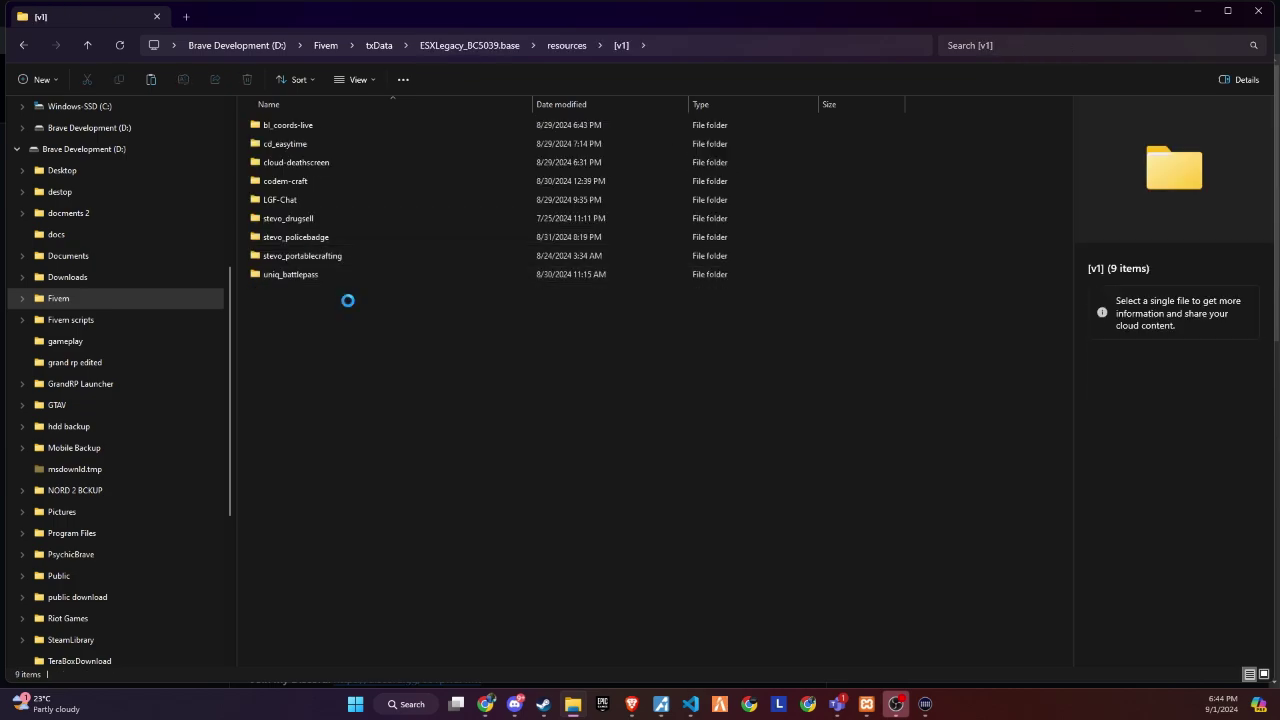
- Rename the extracted vrs_mdt-main folder to vrs_mdt
click(315, 293)
right_click(332, 294)
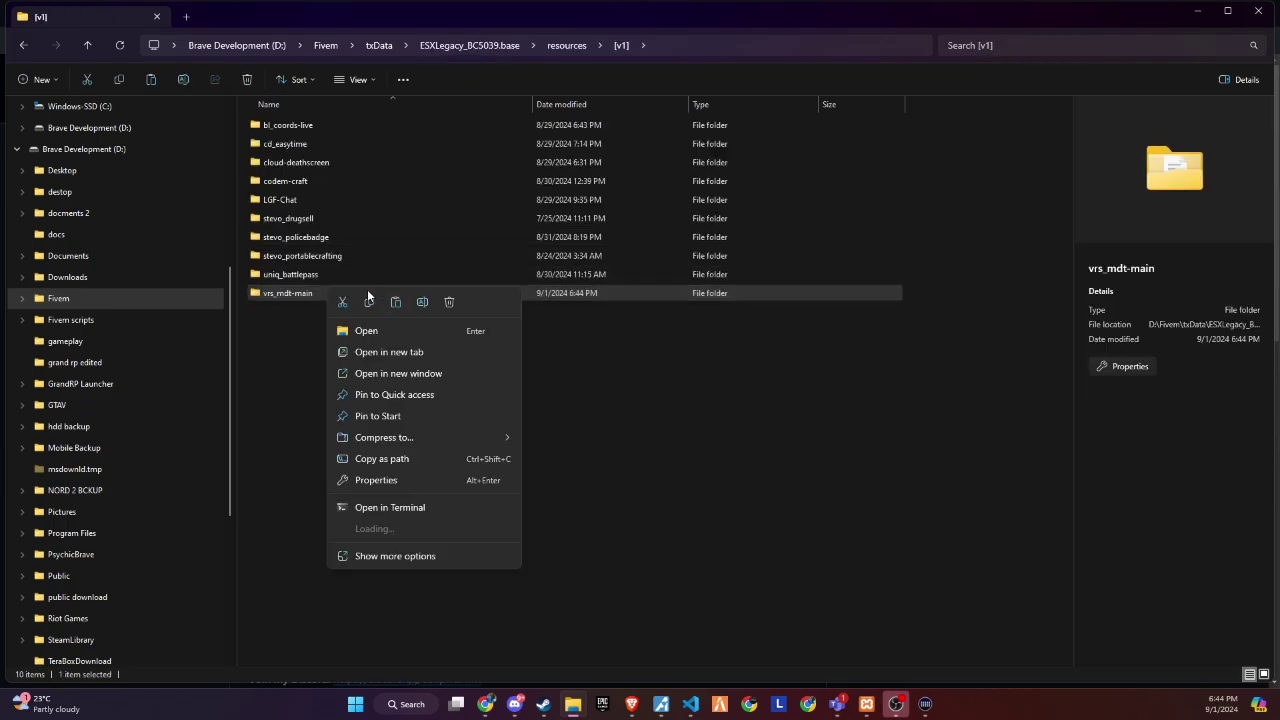
click(420, 302)
key(BackSpace)
key(BackSpace)
key(BackSpace)
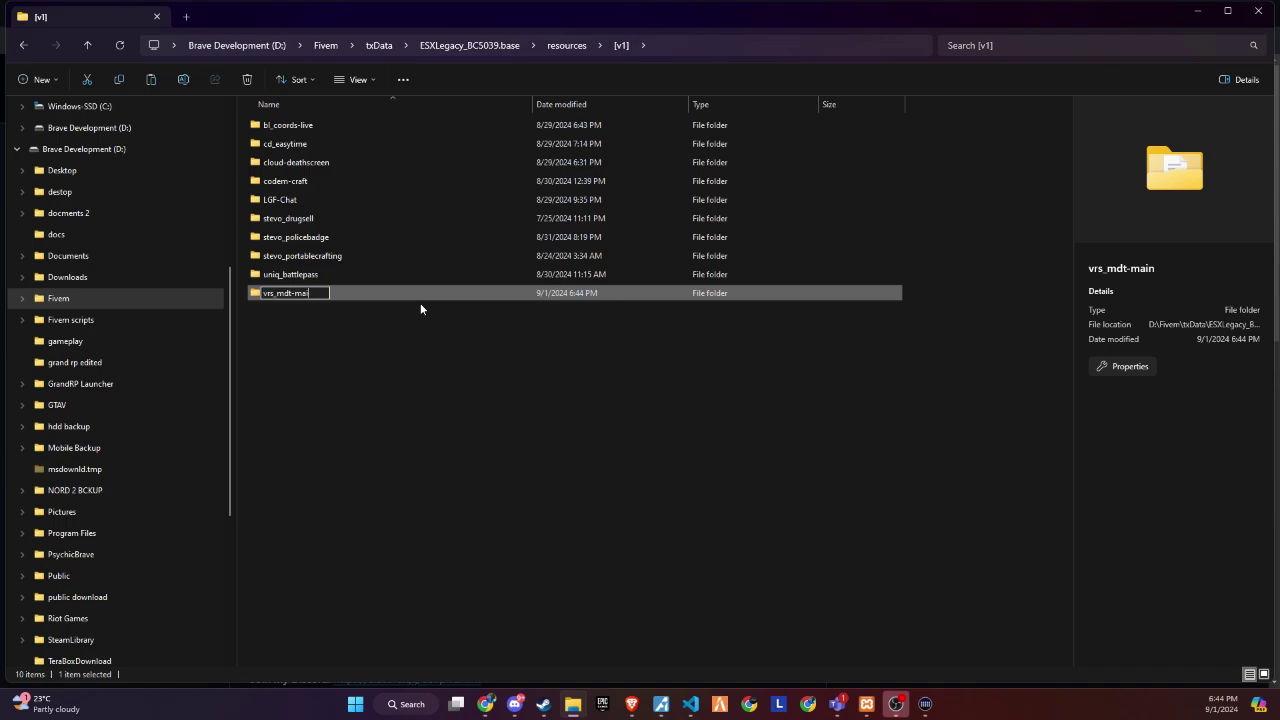
key(Return)
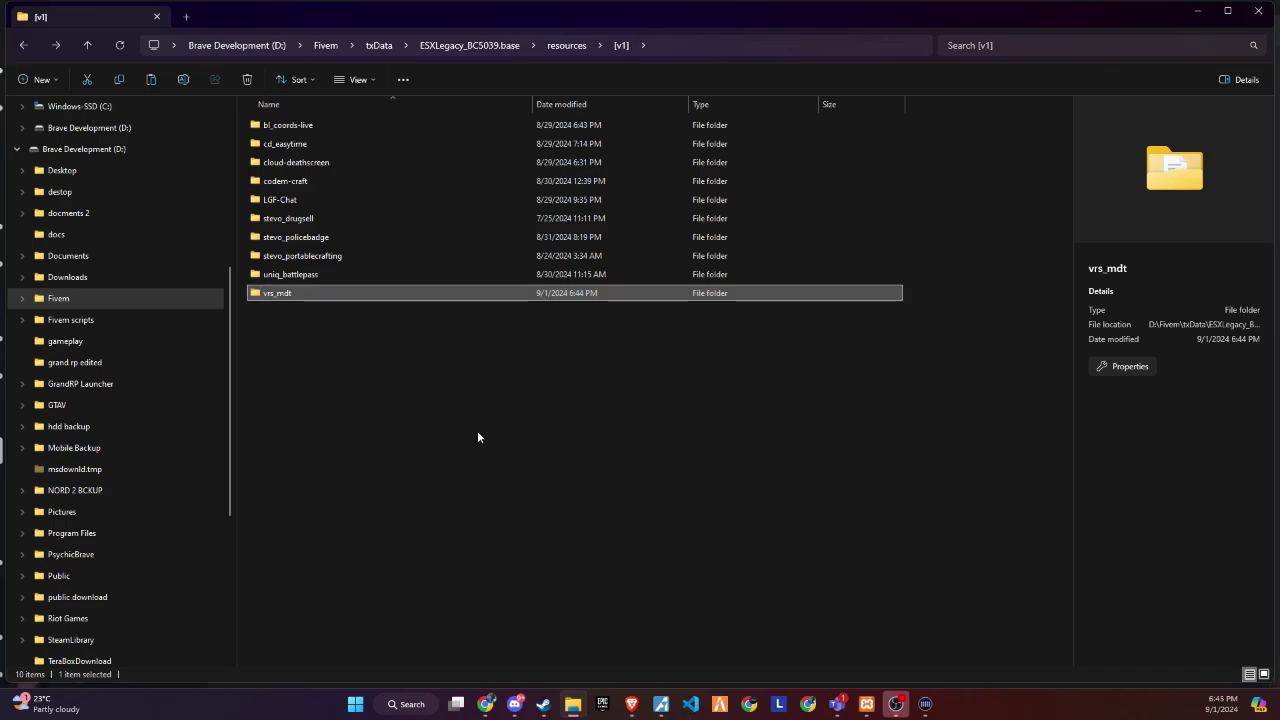
- Open vrs_mdt\_INSTALLATION_\ox_inventory_items.lua and select the mdt item block
double_click(344, 294)
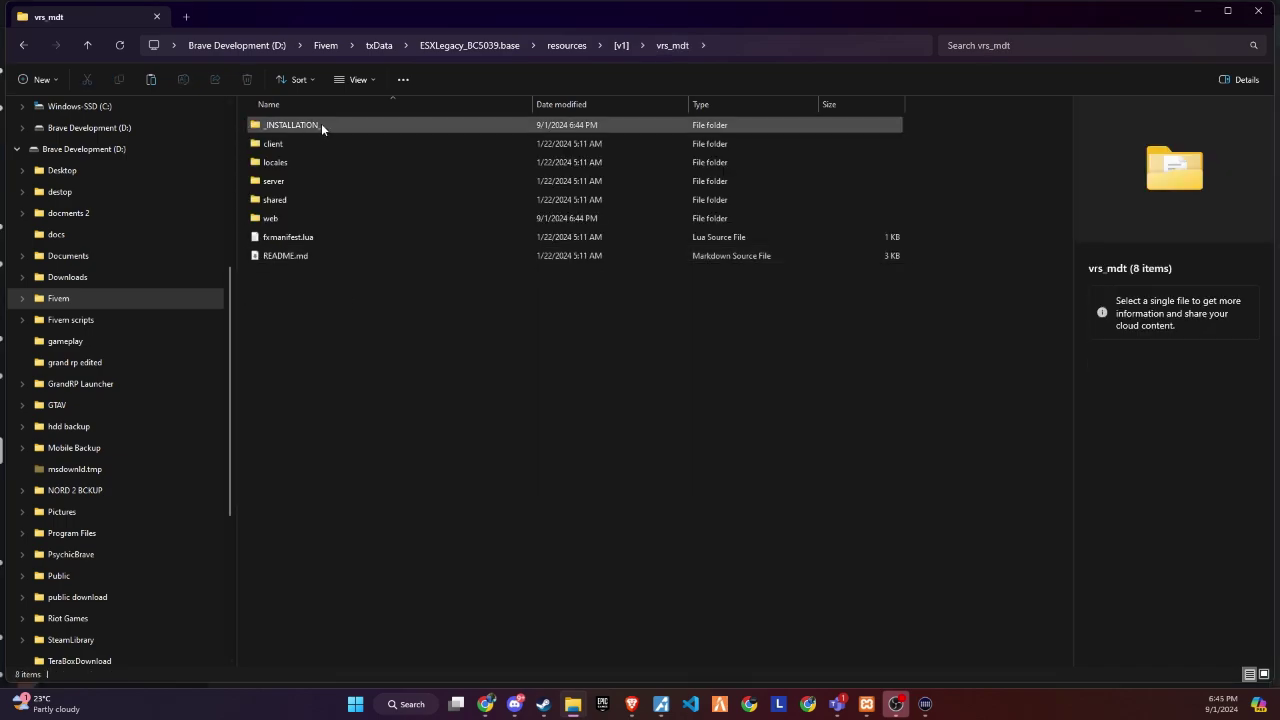
double_click(295, 123)
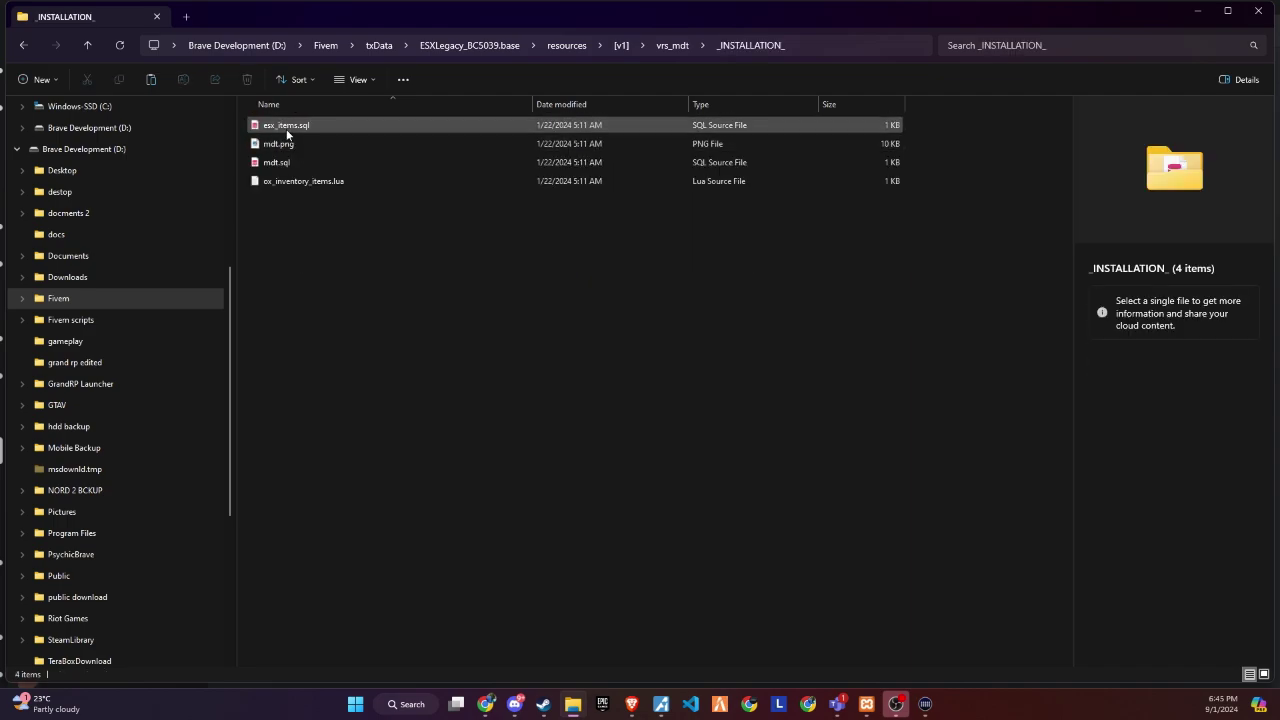
click(286, 181)
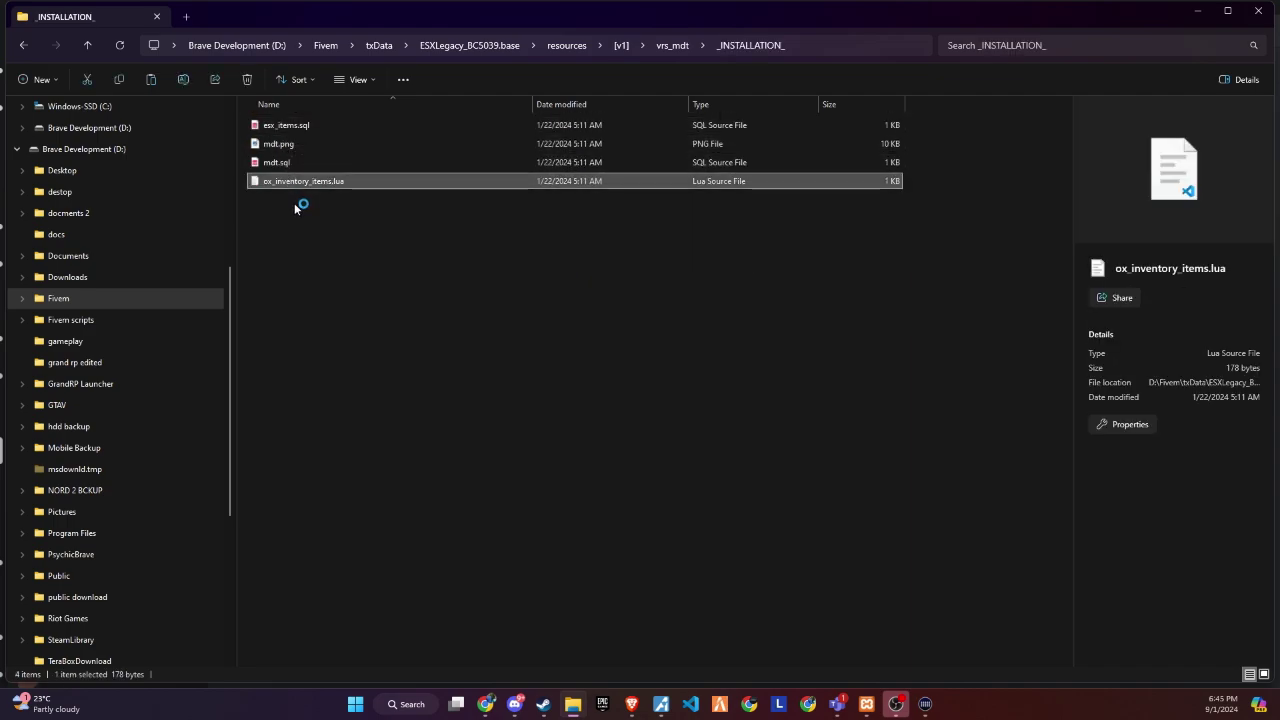
mouse_move(97, 201)
mouse_down()
mouse_move(100, 145)
mouse_move(84, 192)
mouse_move(100, 152)
mouse_move(86, 92)
mouse_up()
key(ctrl+c)
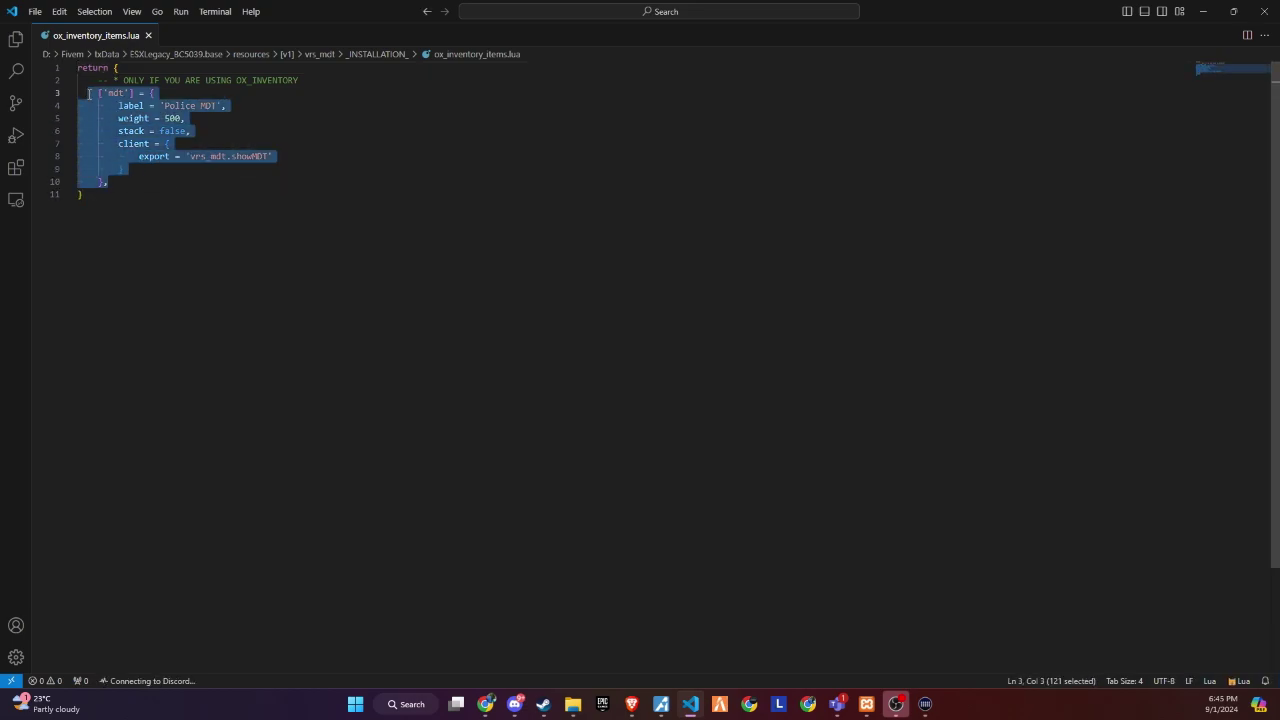
- Copy the mdt item block and open [OX]\ox_inventory\data\items.lua in the editor
key(alt+Tab)
double_click(303, 182)
double_click(306, 165)
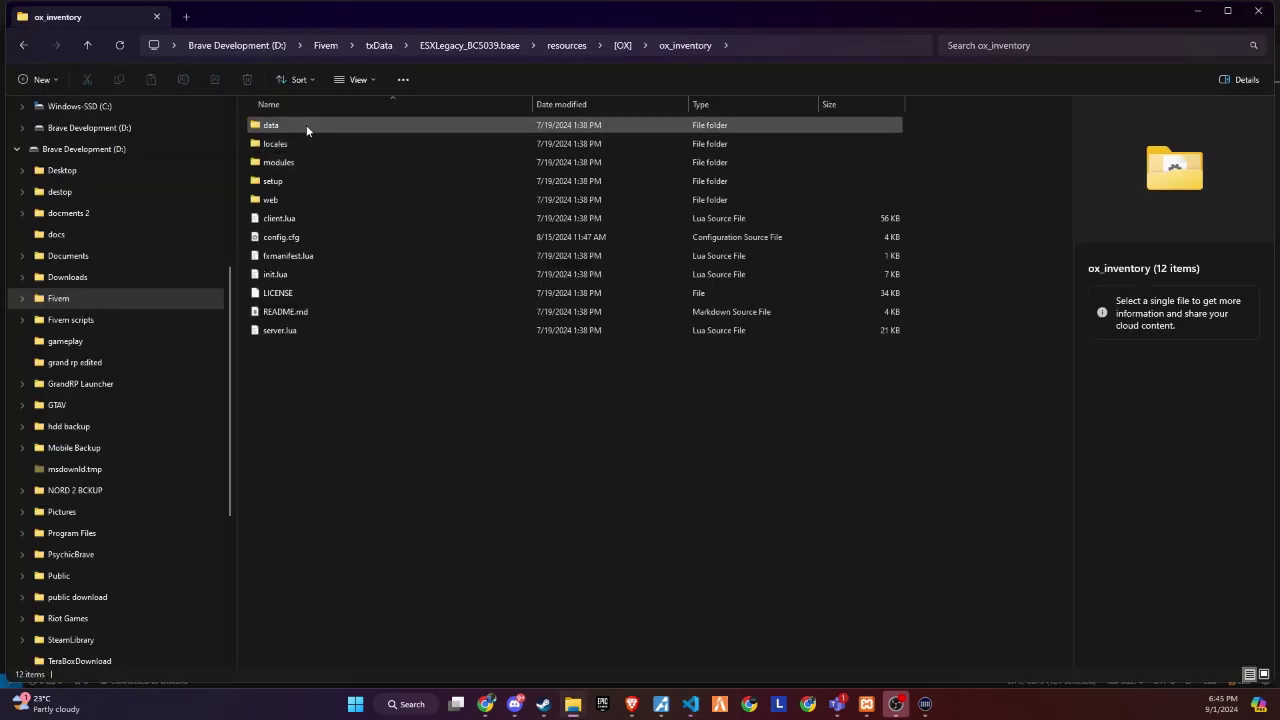
click(306, 124)
double_click(306, 124)
double_click(296, 182)
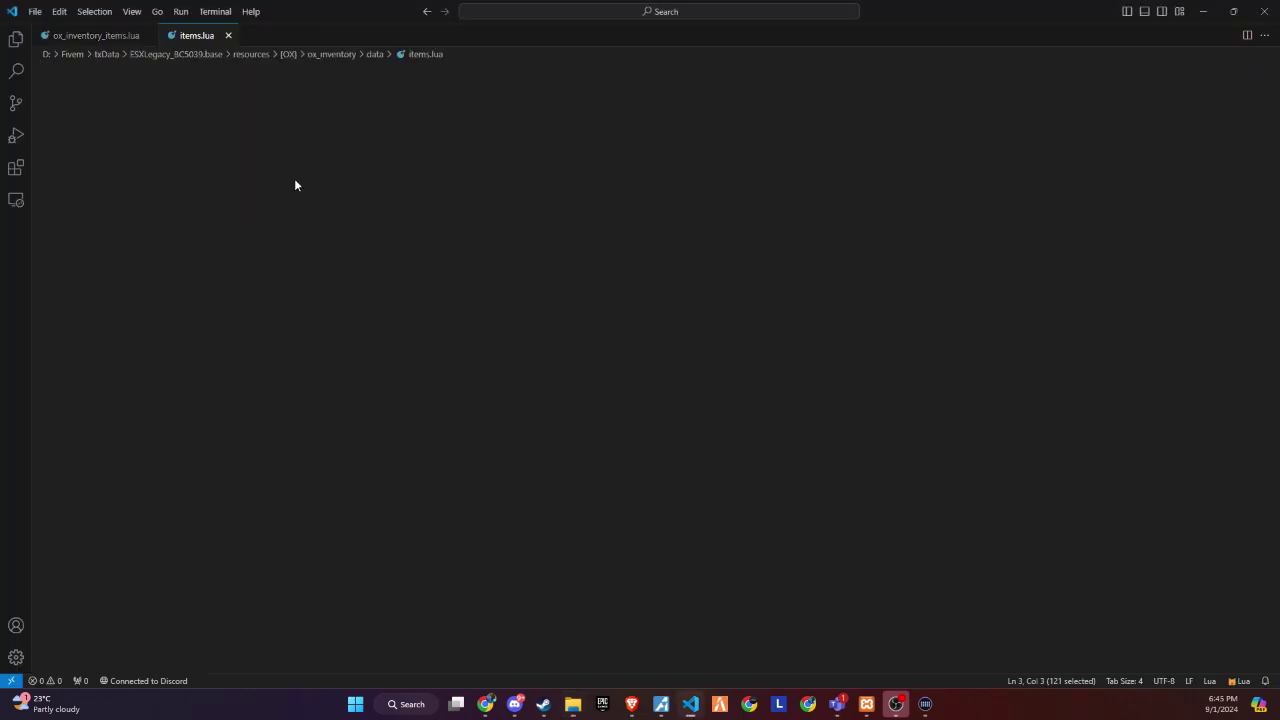
- Paste the Police MDT item after weap_craftingtable and save items.lua
scroll(290, 195, down, 15)
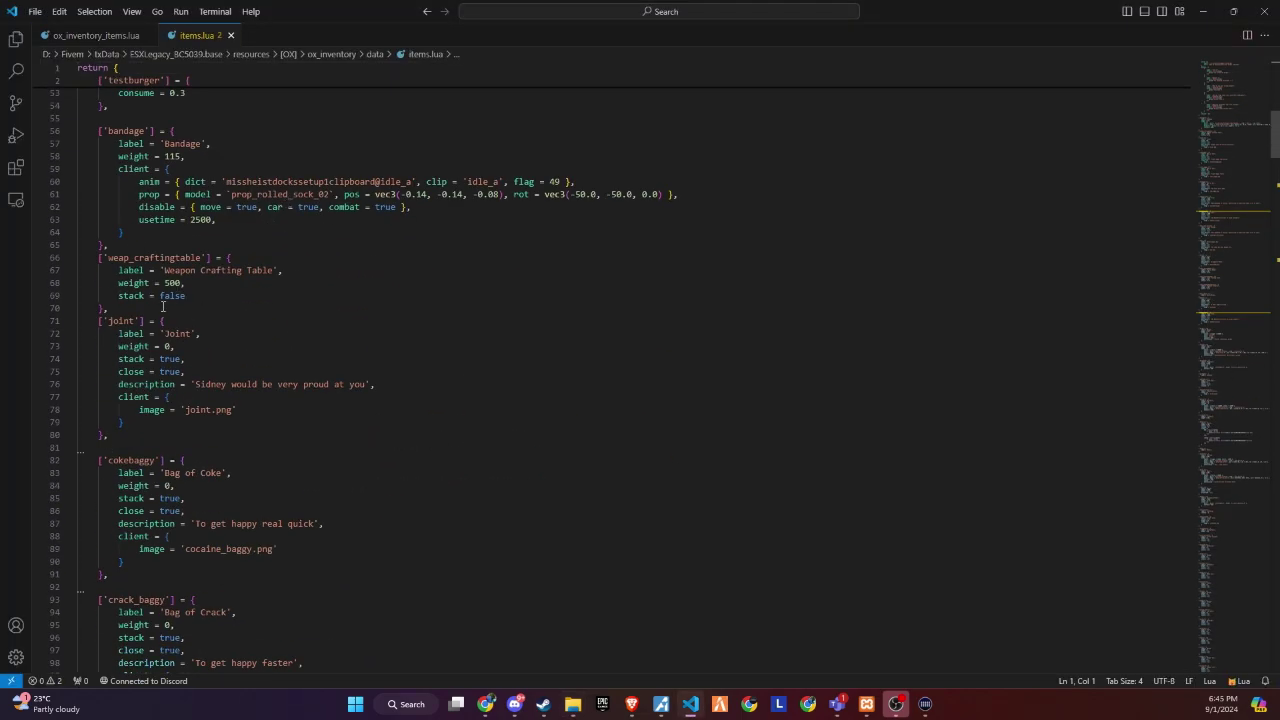
key(ctrl+v)
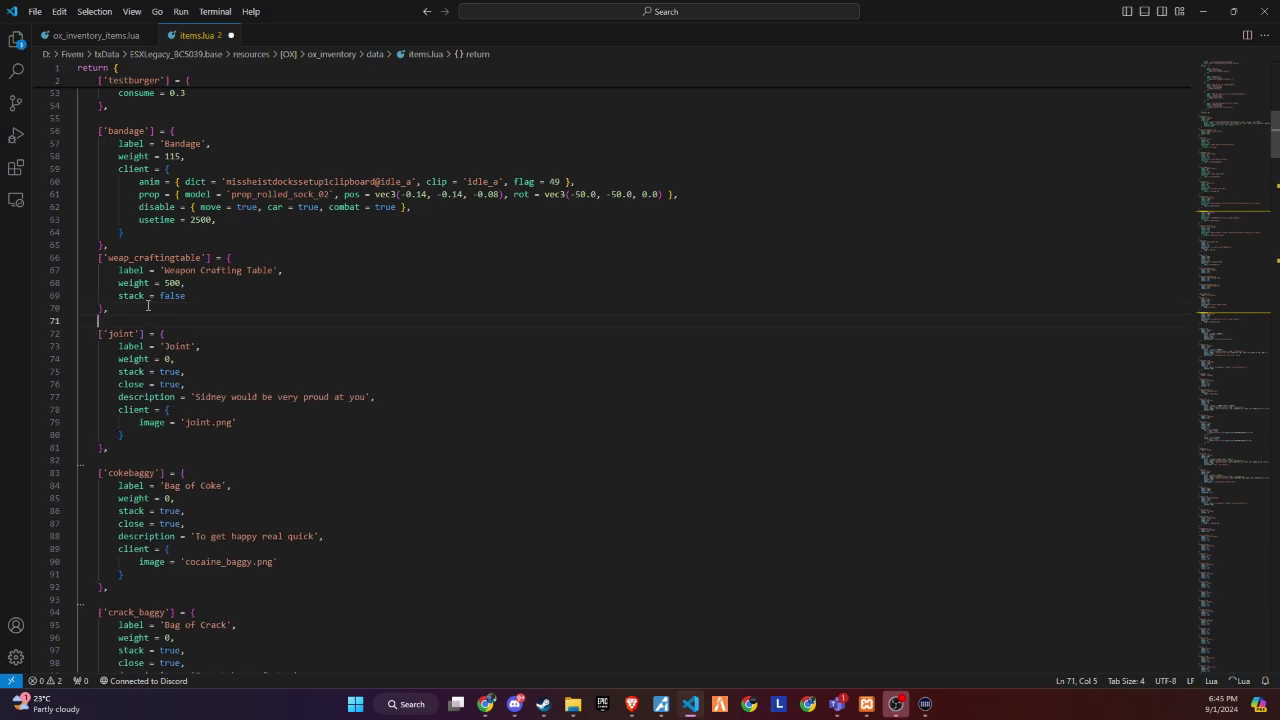
click(35, 11)
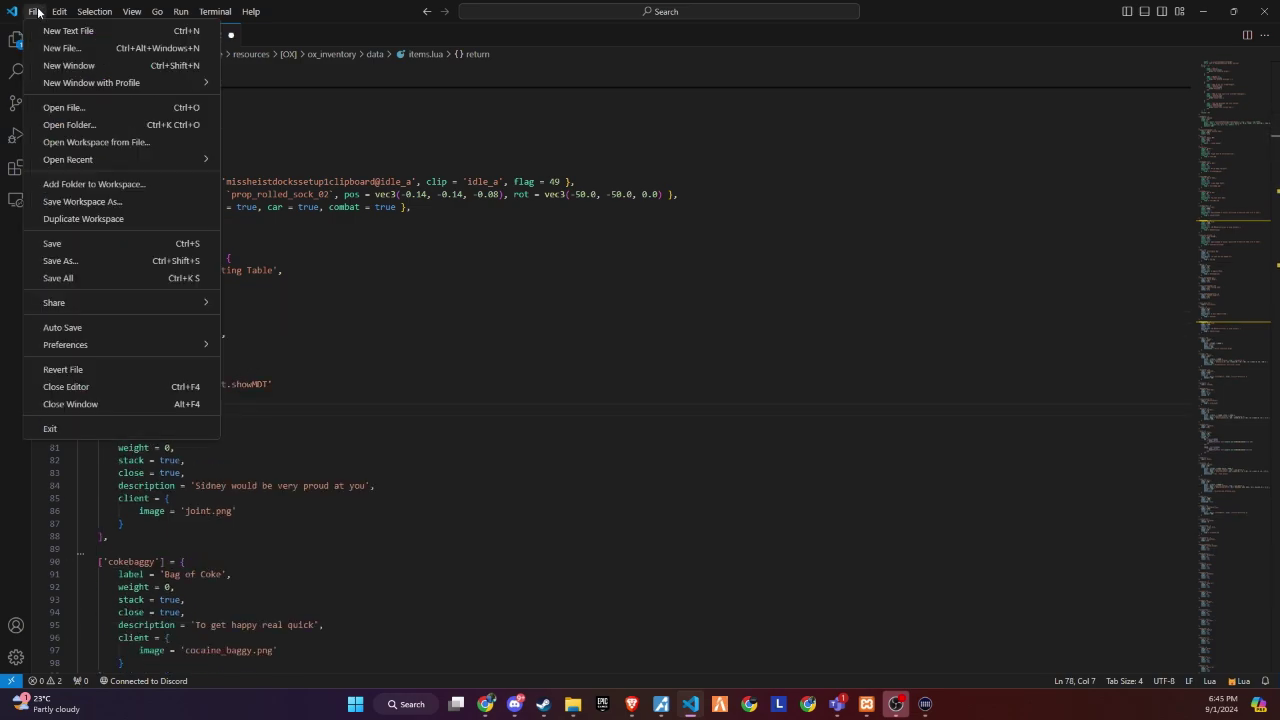
click(68, 243)
click(572, 704)
- Select mdt.png in the vrs_mdt _INSTALLATION_ folder
click(567, 45)
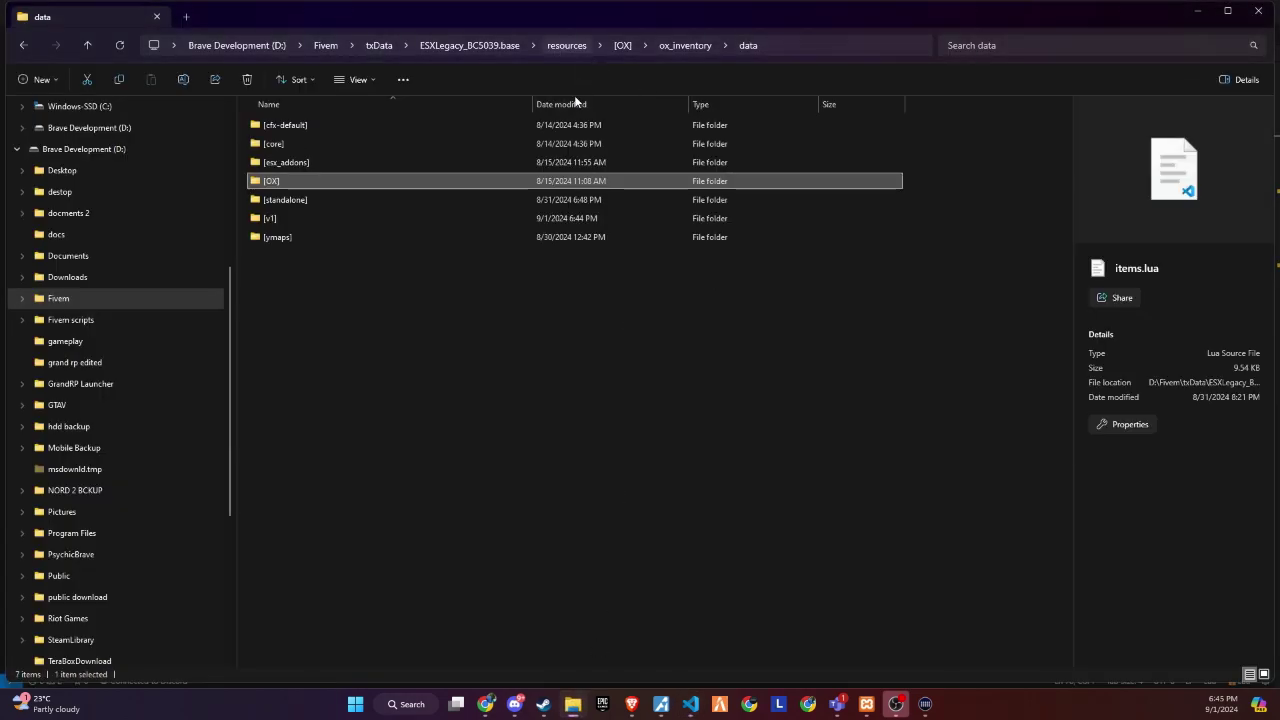
double_click(324, 219)
double_click(317, 293)
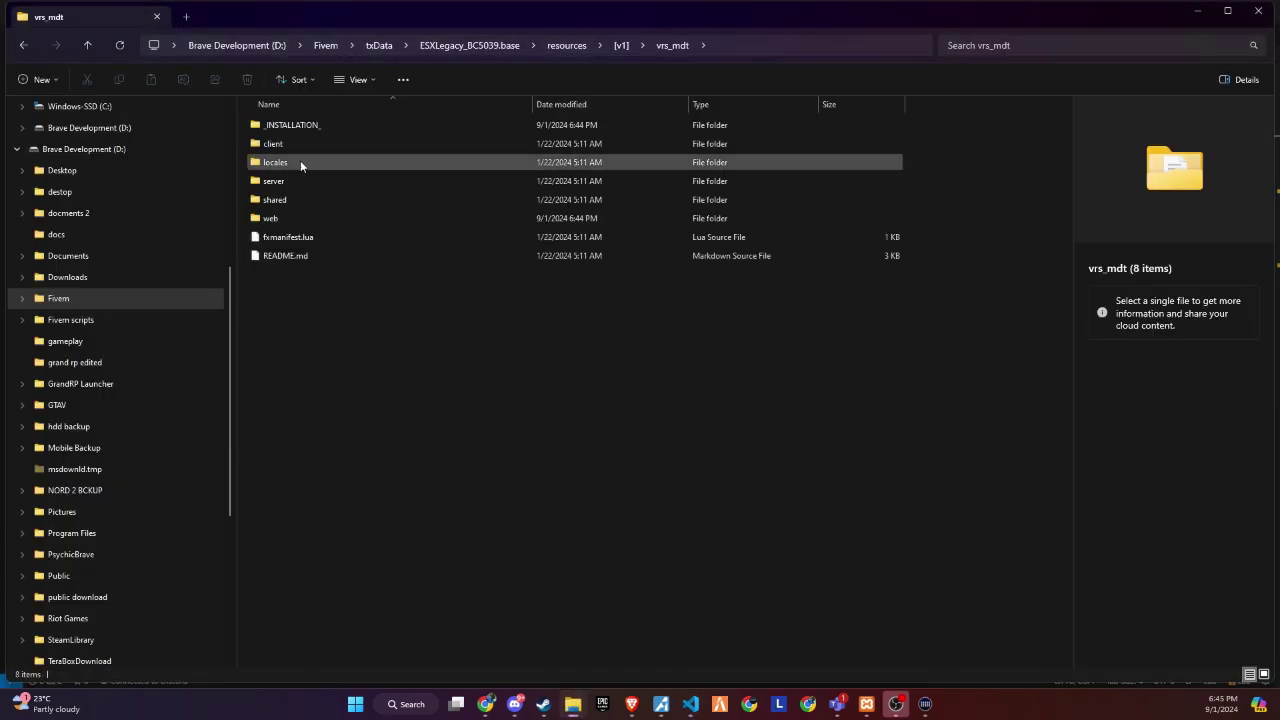
double_click(300, 125)
click(295, 144)
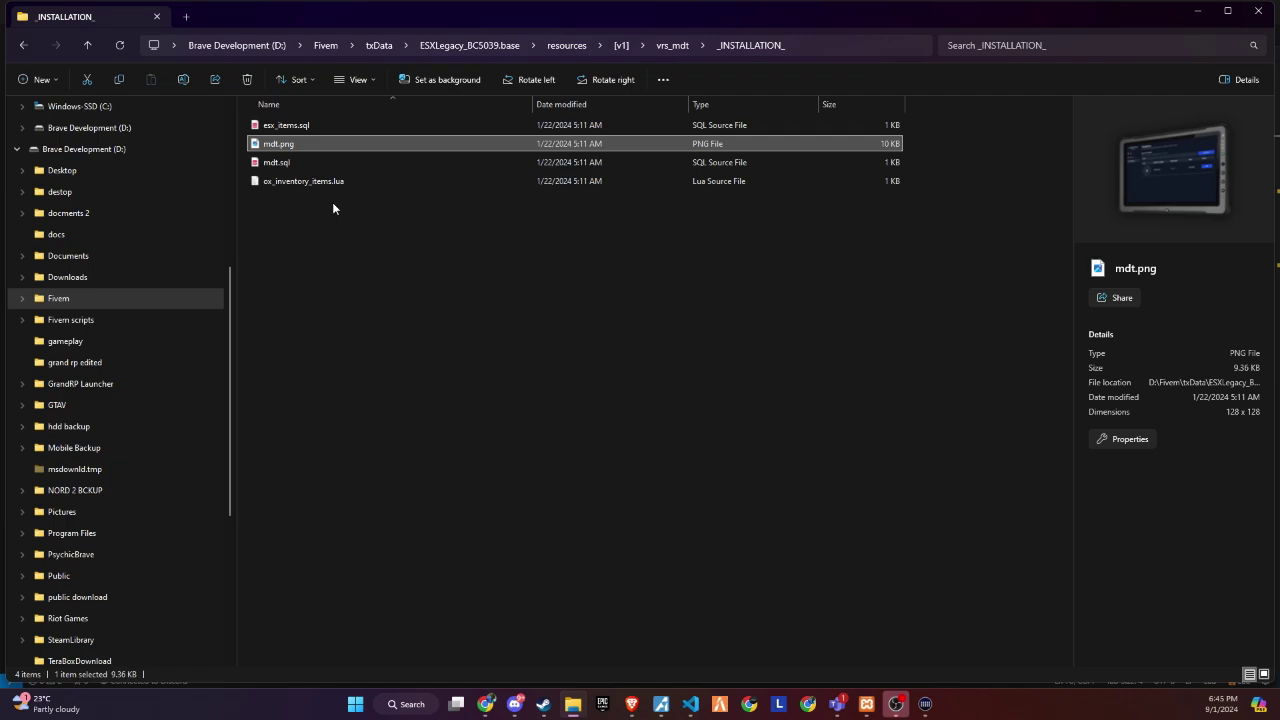
- Paste mdt.png into [OX]\ox_inventory\web\images
click(562, 45)
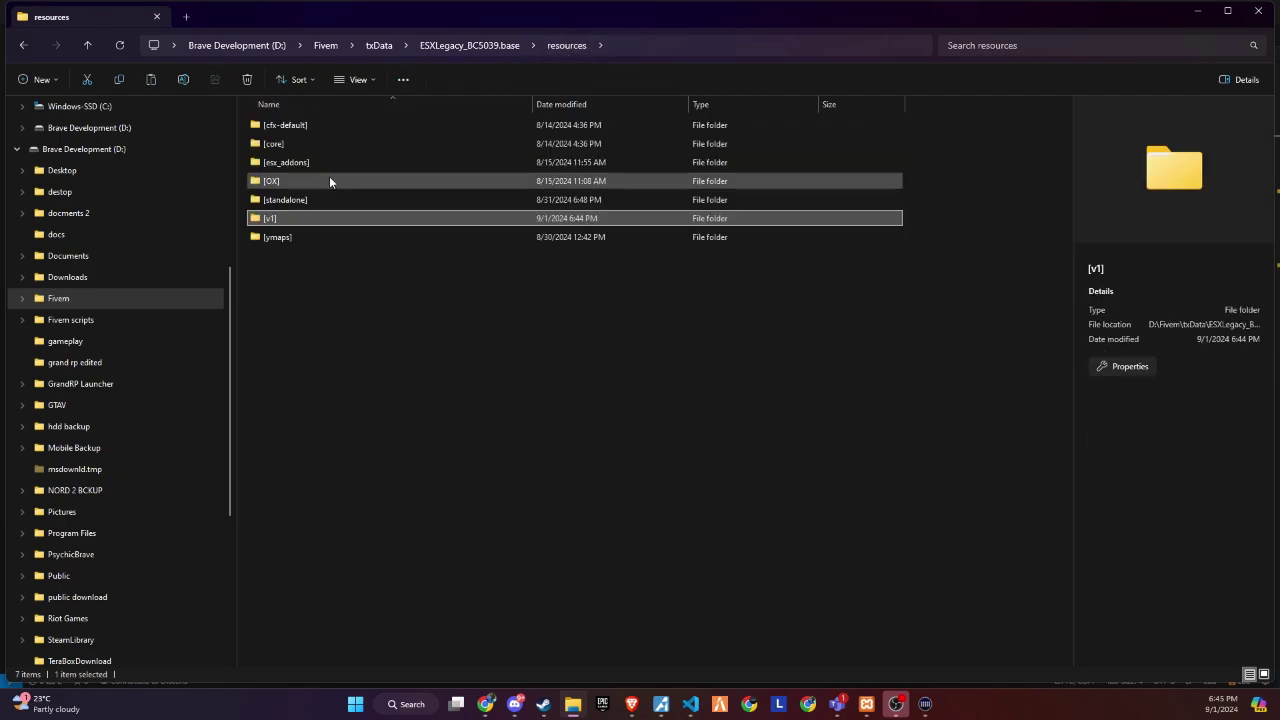
double_click(318, 181)
double_click(317, 160)
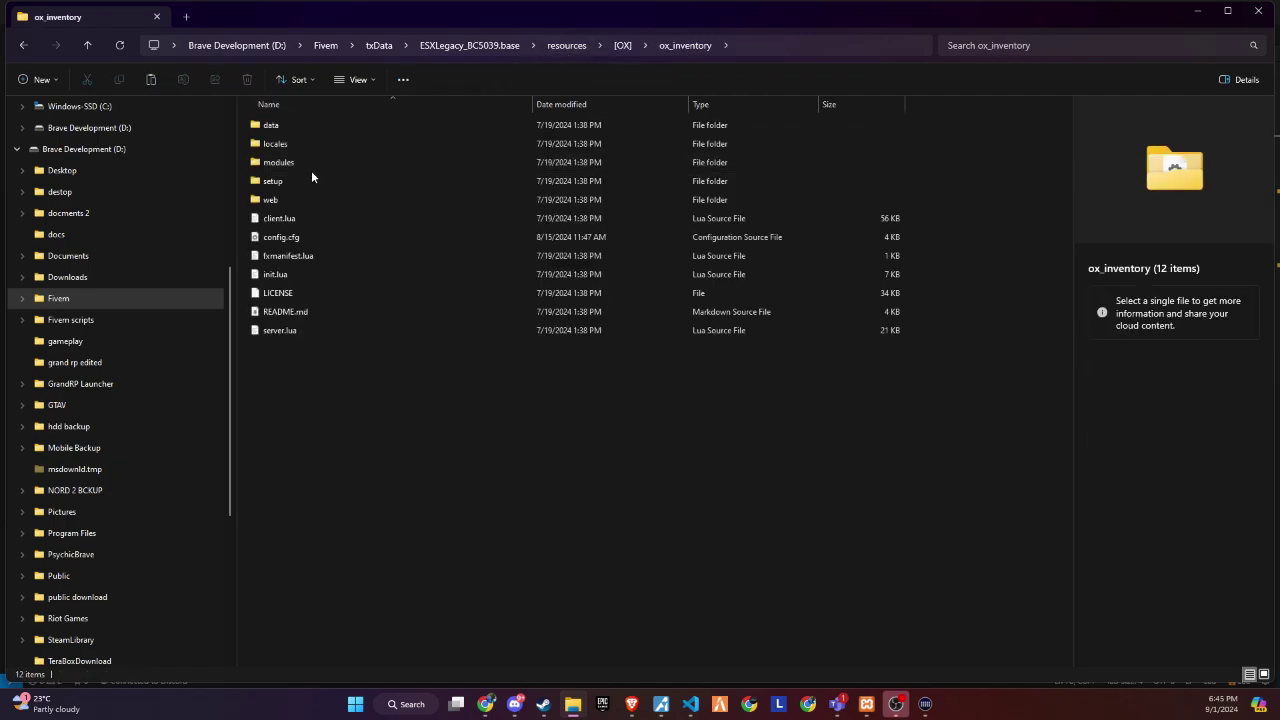
double_click(304, 199)
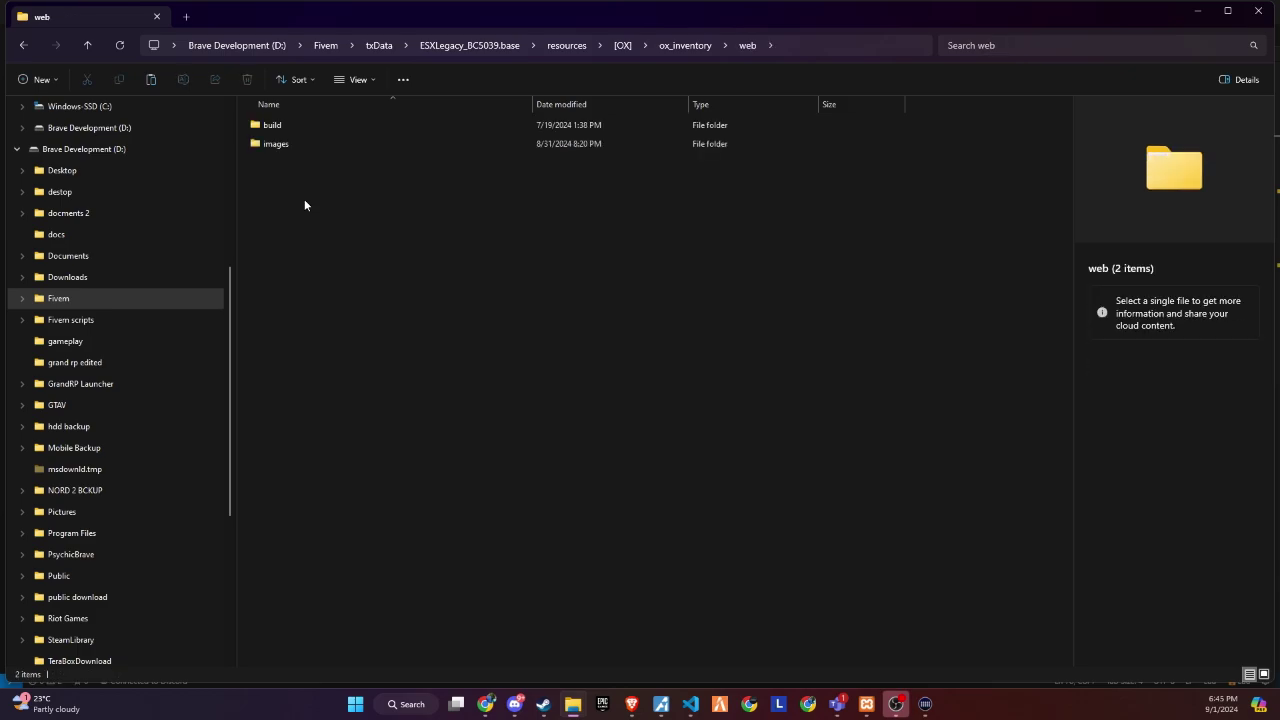
key(ctrl+v)
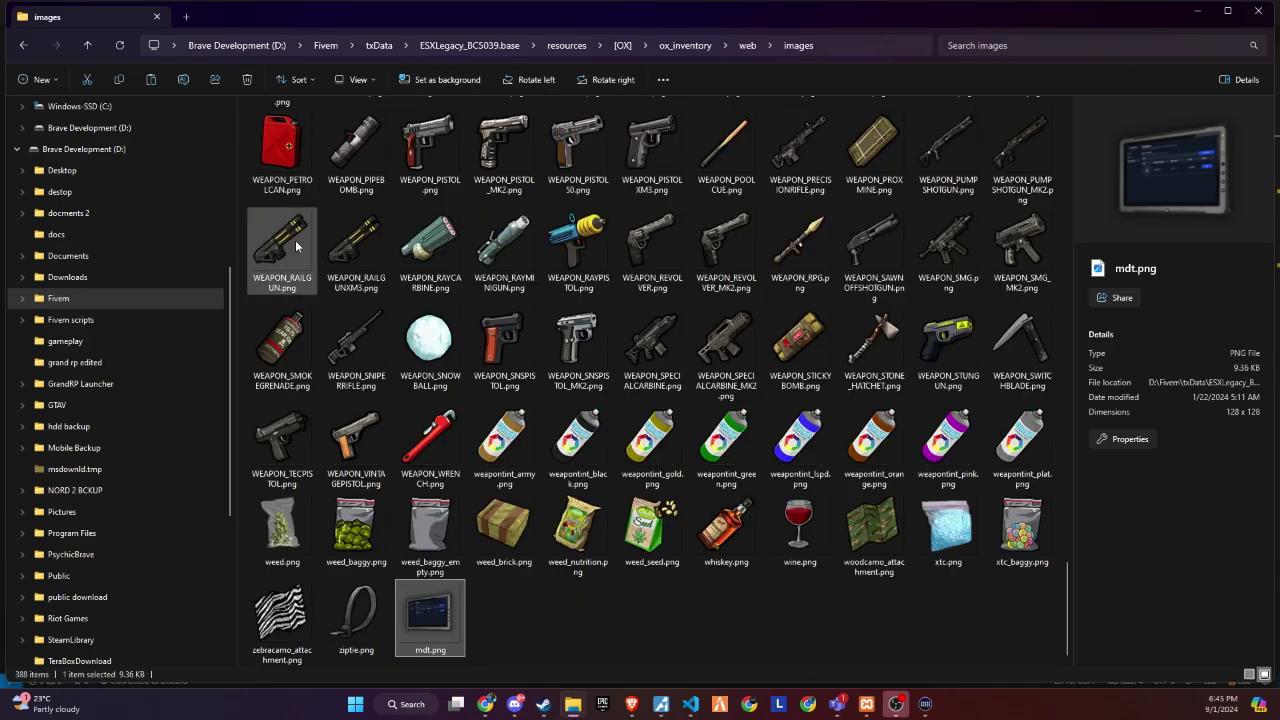
- Go back to the vrs_mdt _INSTALLATION_ folder and bring up mdt.sql's file options
click(20, 46)
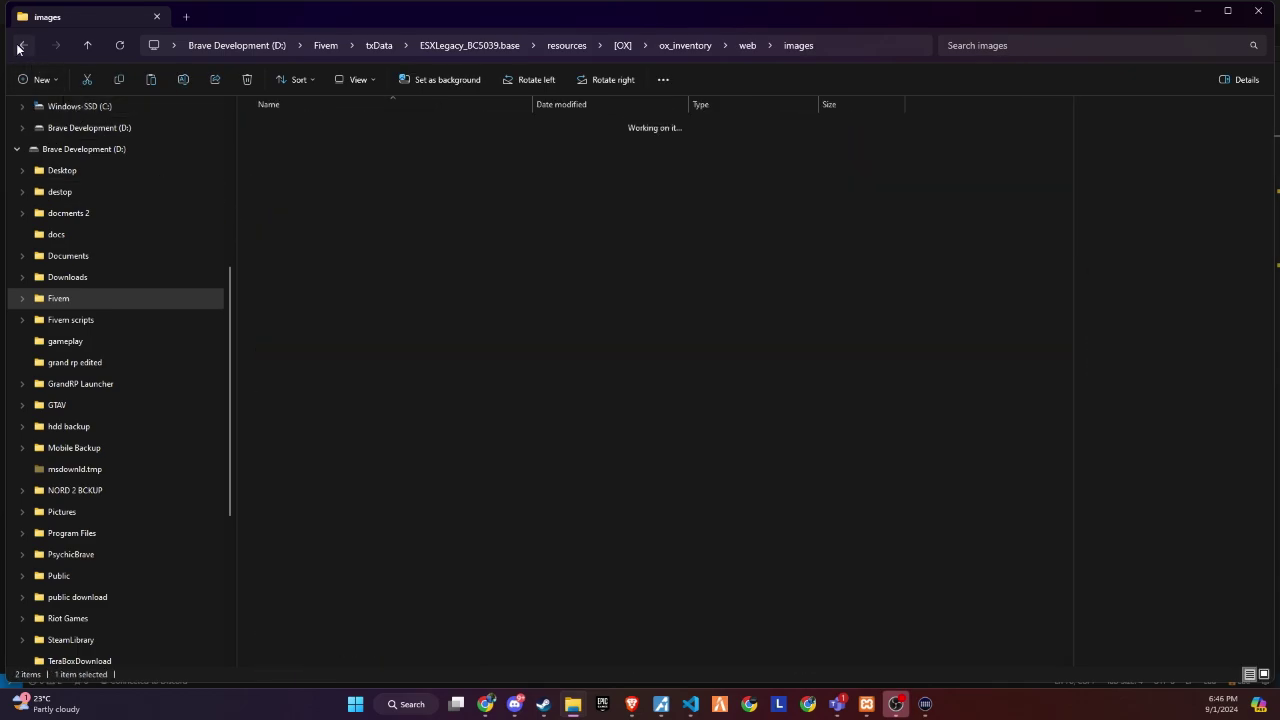
click(25, 45)
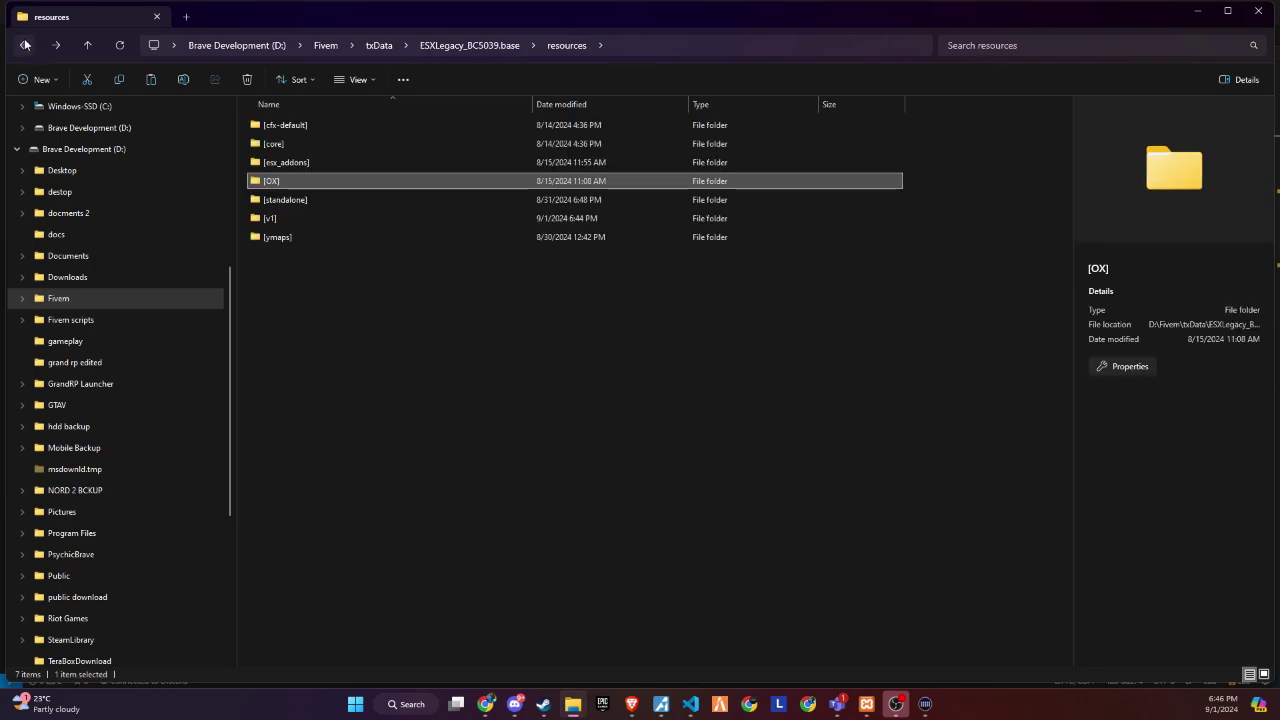
click(25, 45)
click(300, 162)
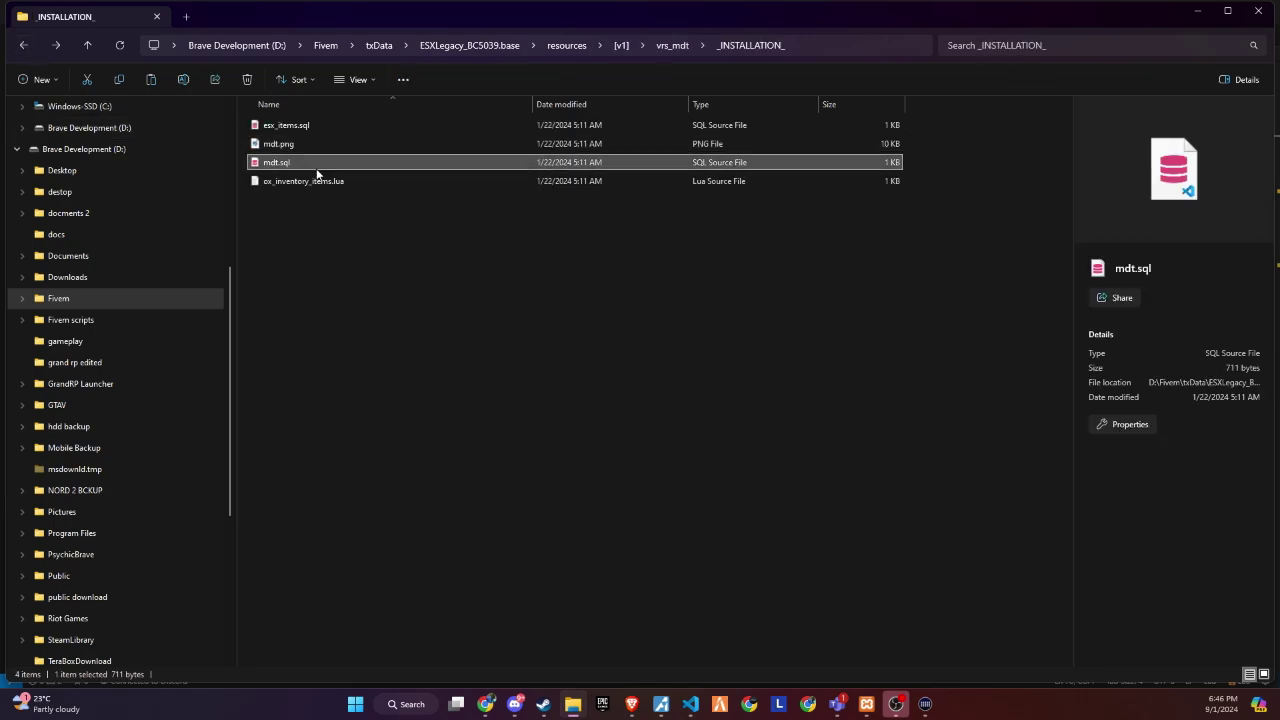
right_click(316, 165)
- Open mdt.sql in HeidiSQL, execute it on esxlegacy_bc5039 and refresh the table tree
mouse_move(386, 236)
click(550, 239)
click(708, 667)
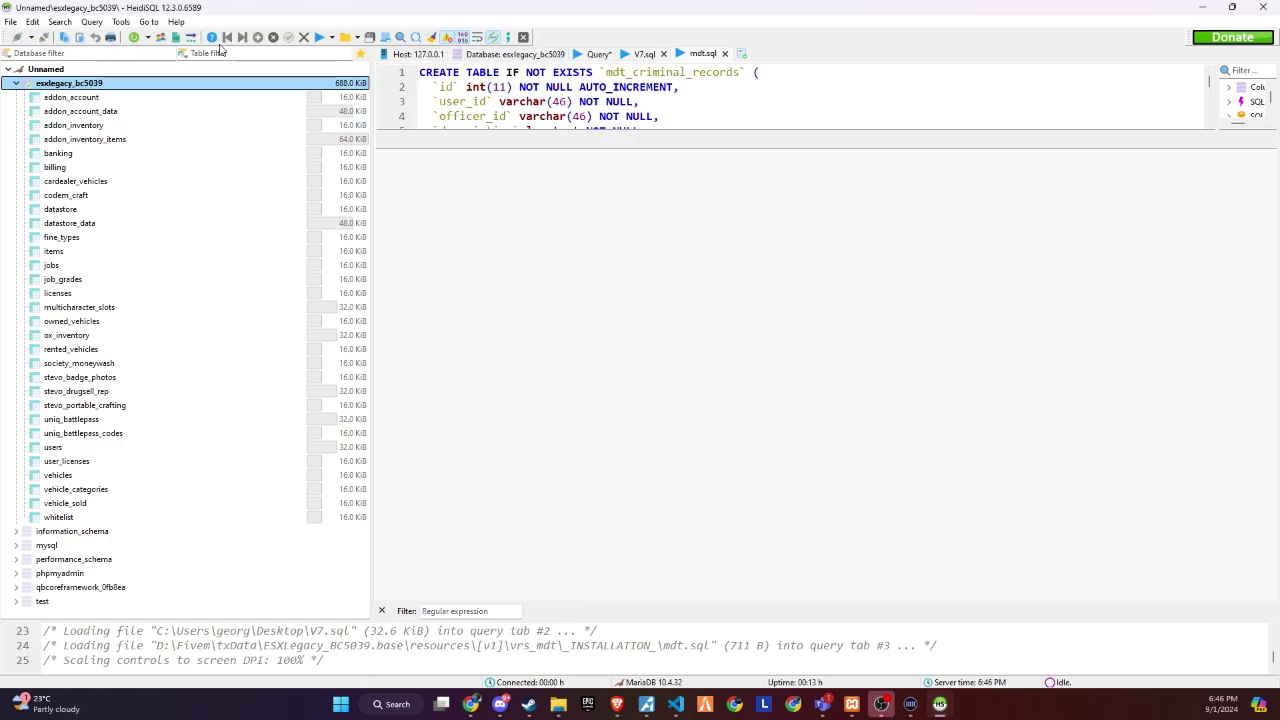
click(320, 40)
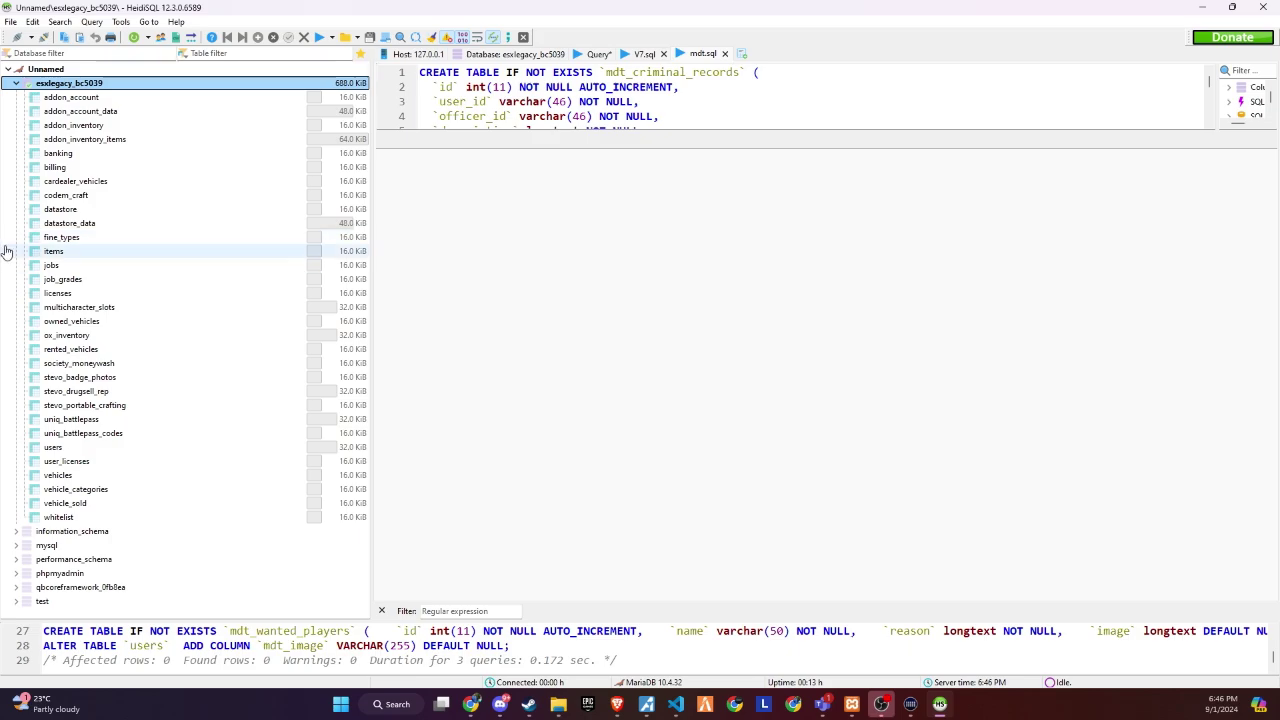
key(F5)
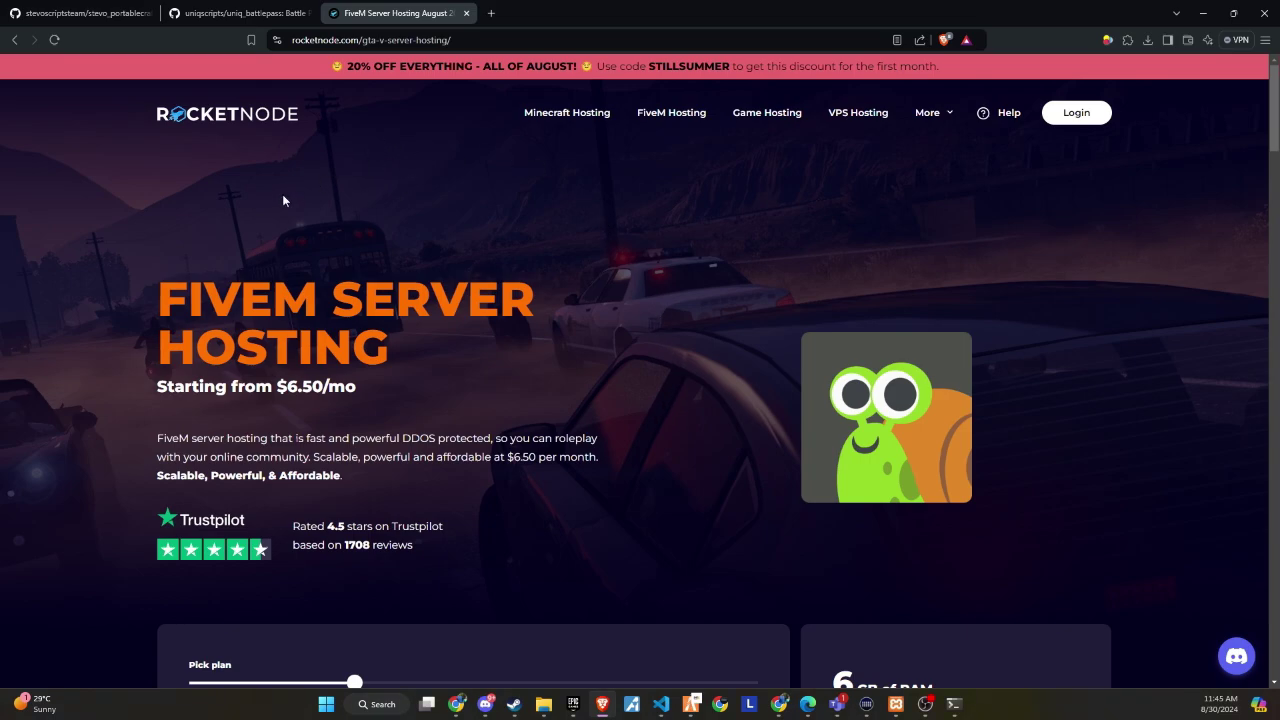
- Scroll through the RocketNode FiveM hosting page and the God Plan checkout
scroll(282, 194, down, 3)
scroll(258, 221, down, 3)
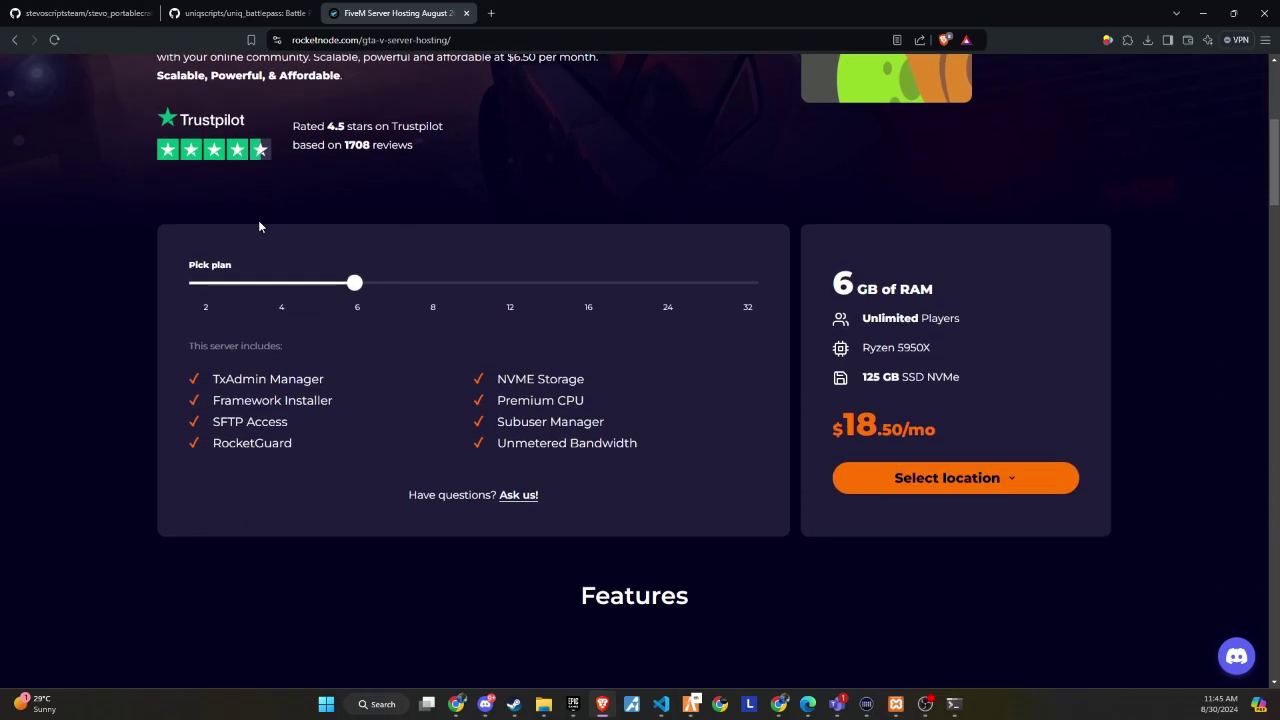
scroll(258, 223, down, 5)
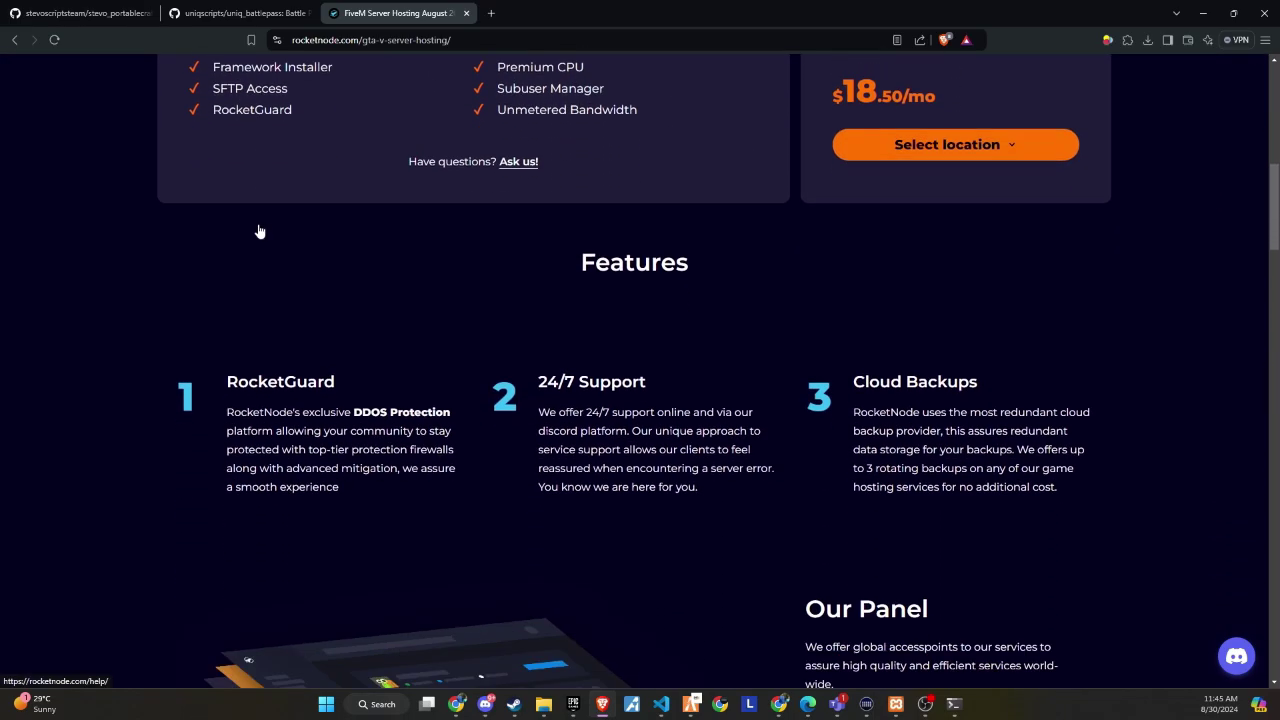
scroll(256, 234, down, 5)
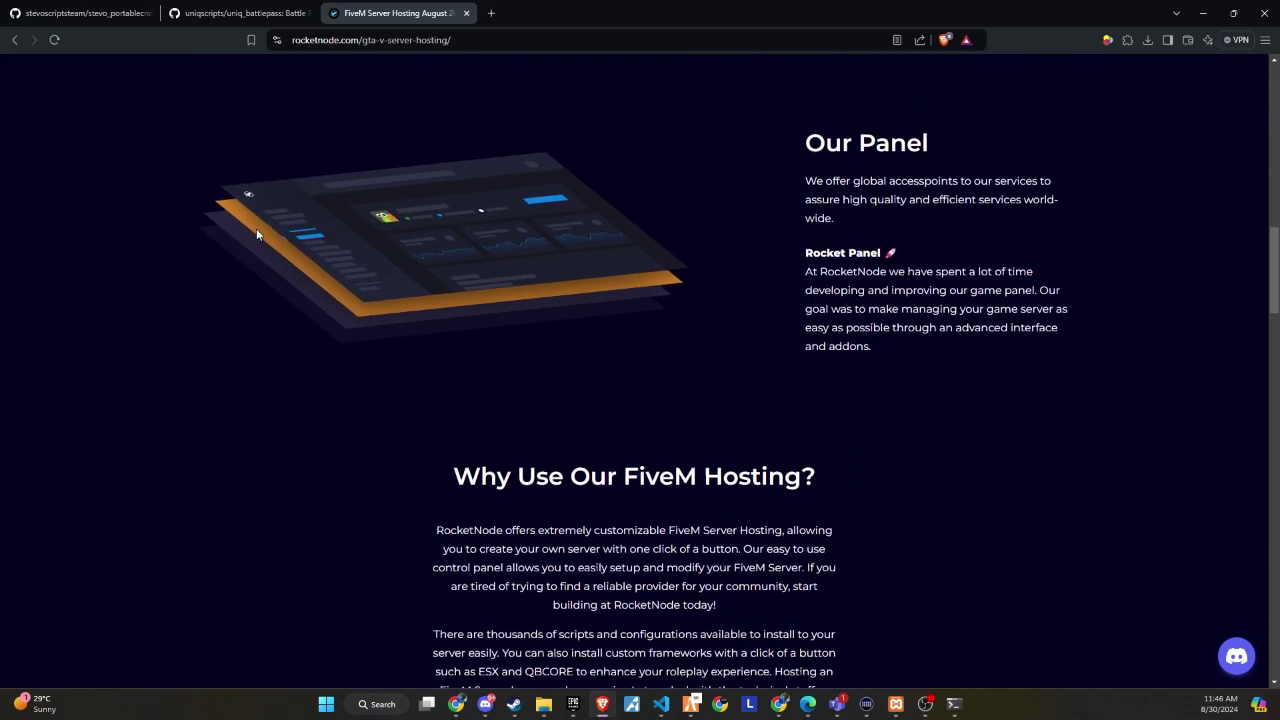
scroll(256, 234, down, 8)
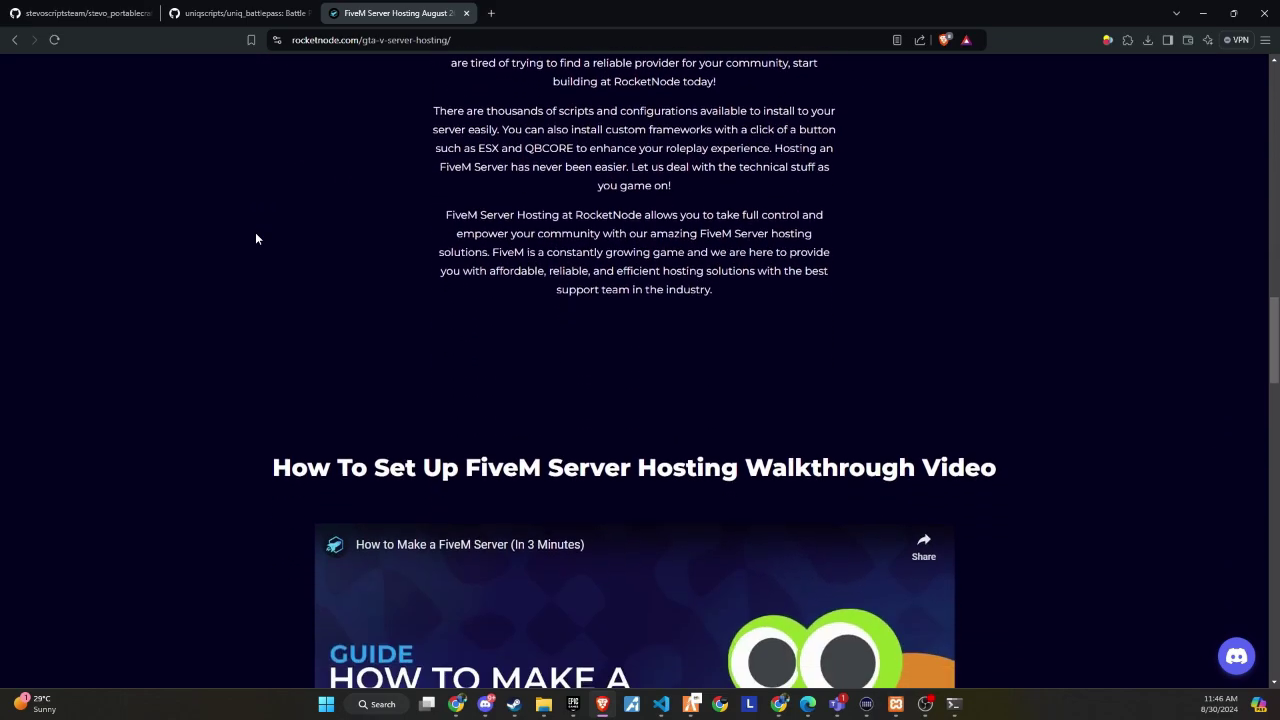
scroll(255, 237, down, 7)
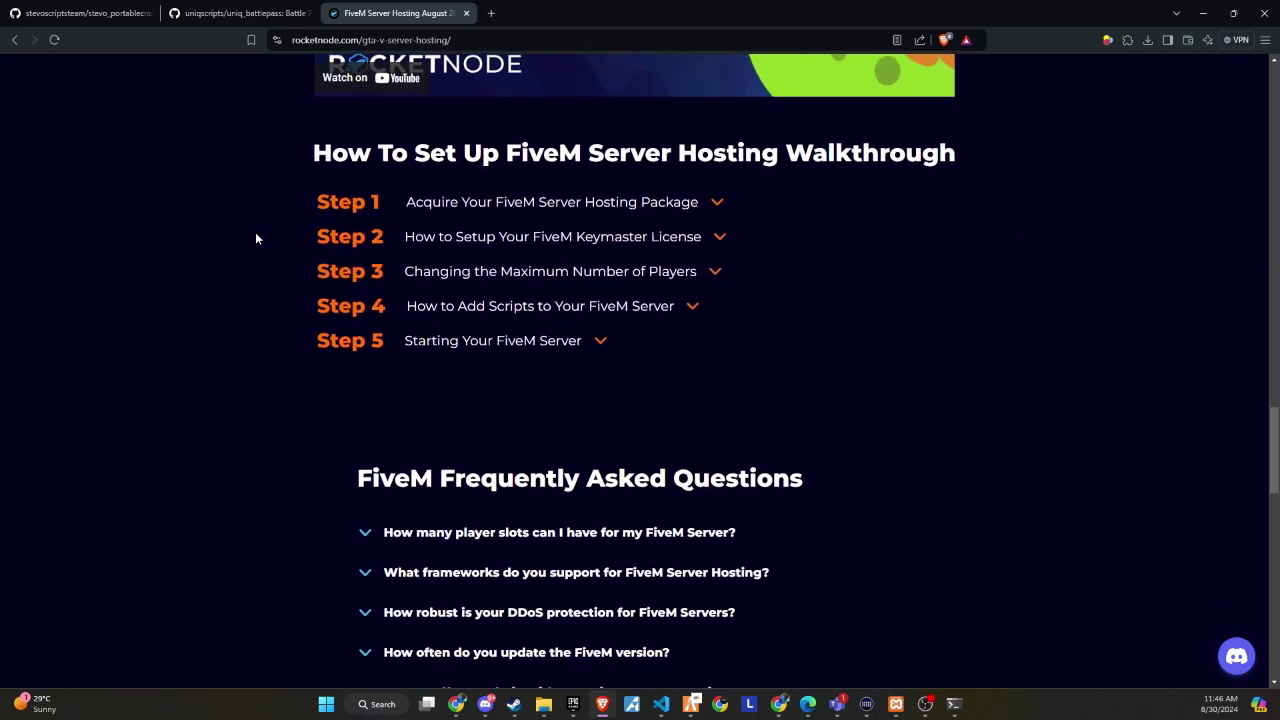
scroll(255, 238, up, 18)
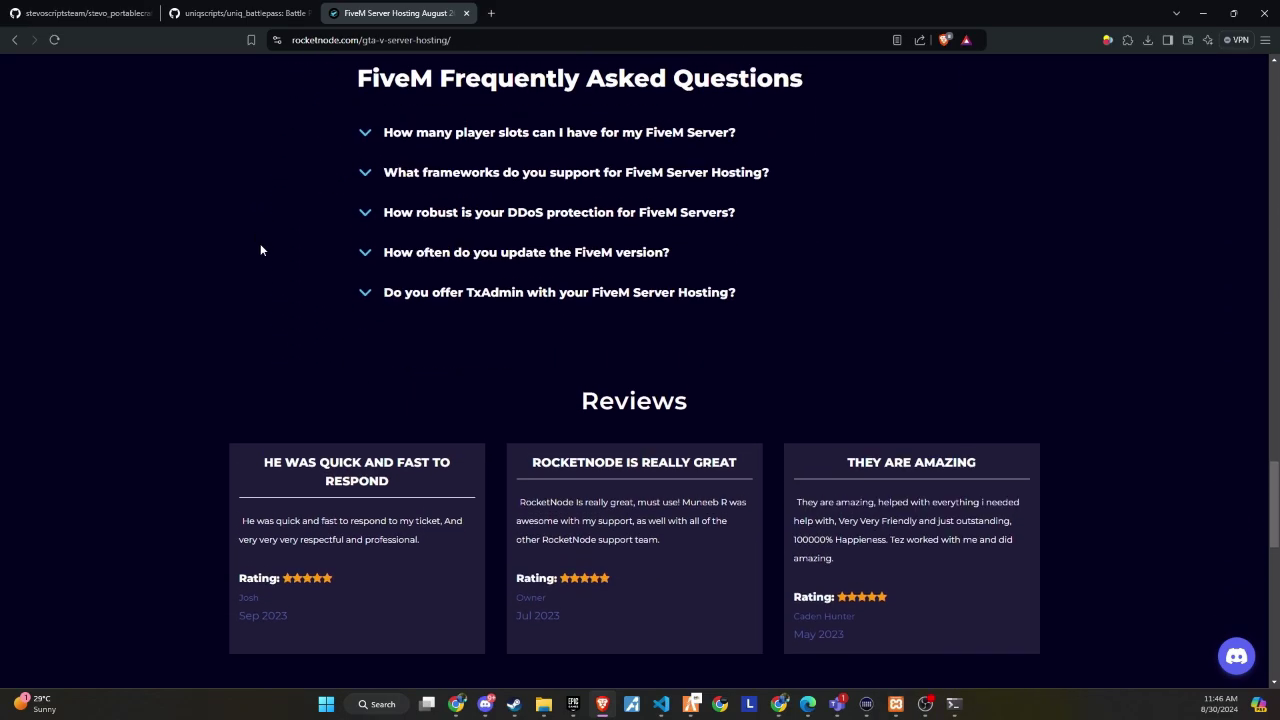
scroll(285, 369, up, 10)
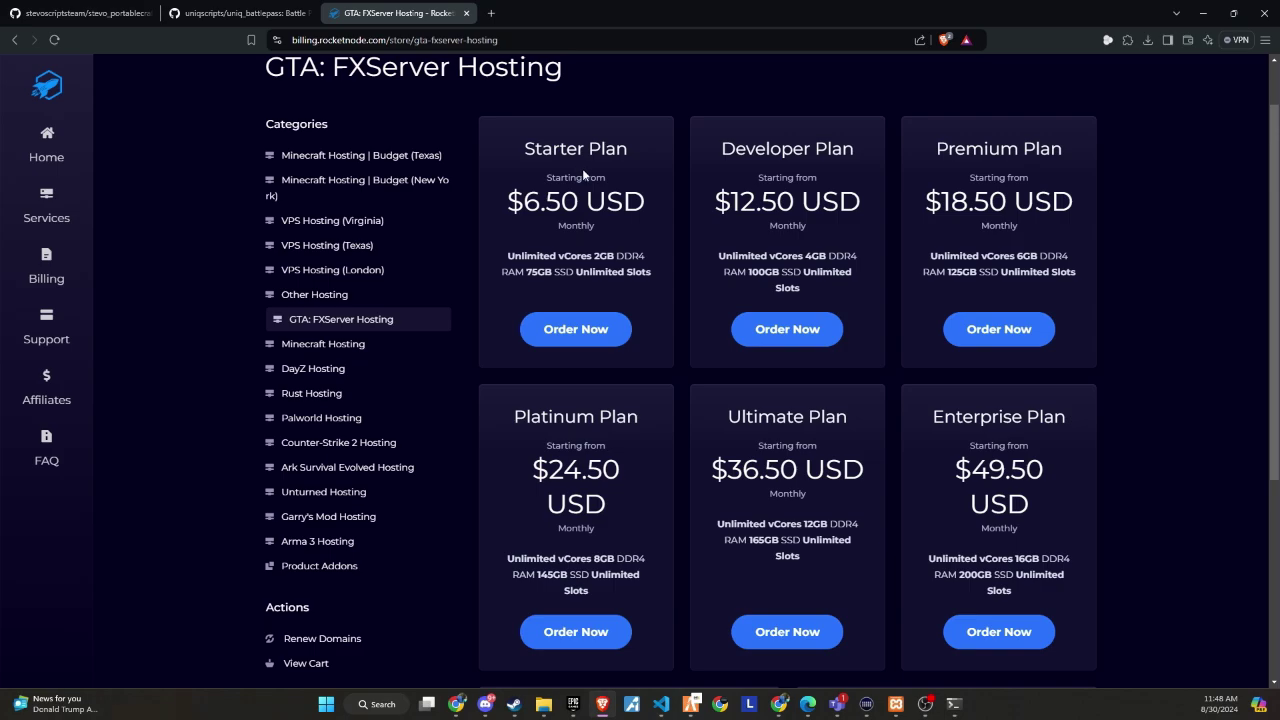
scroll(589, 250, down, 2)
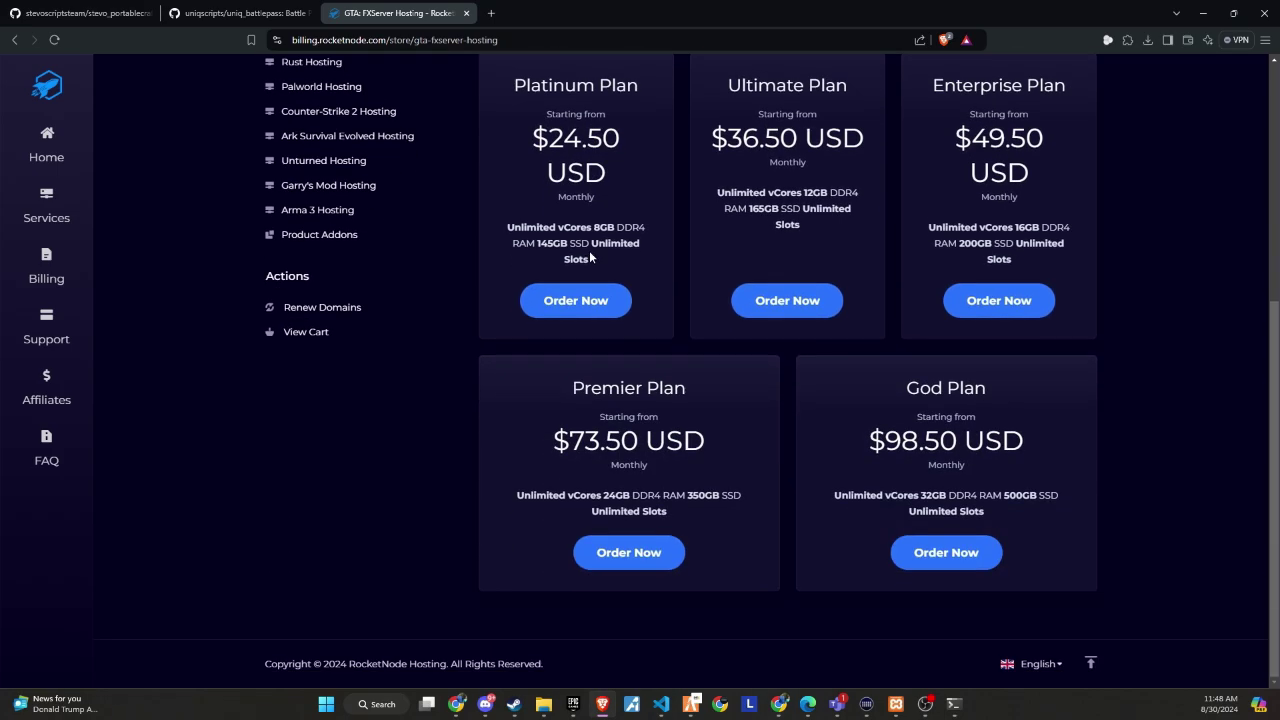
scroll(587, 252, up, 1)
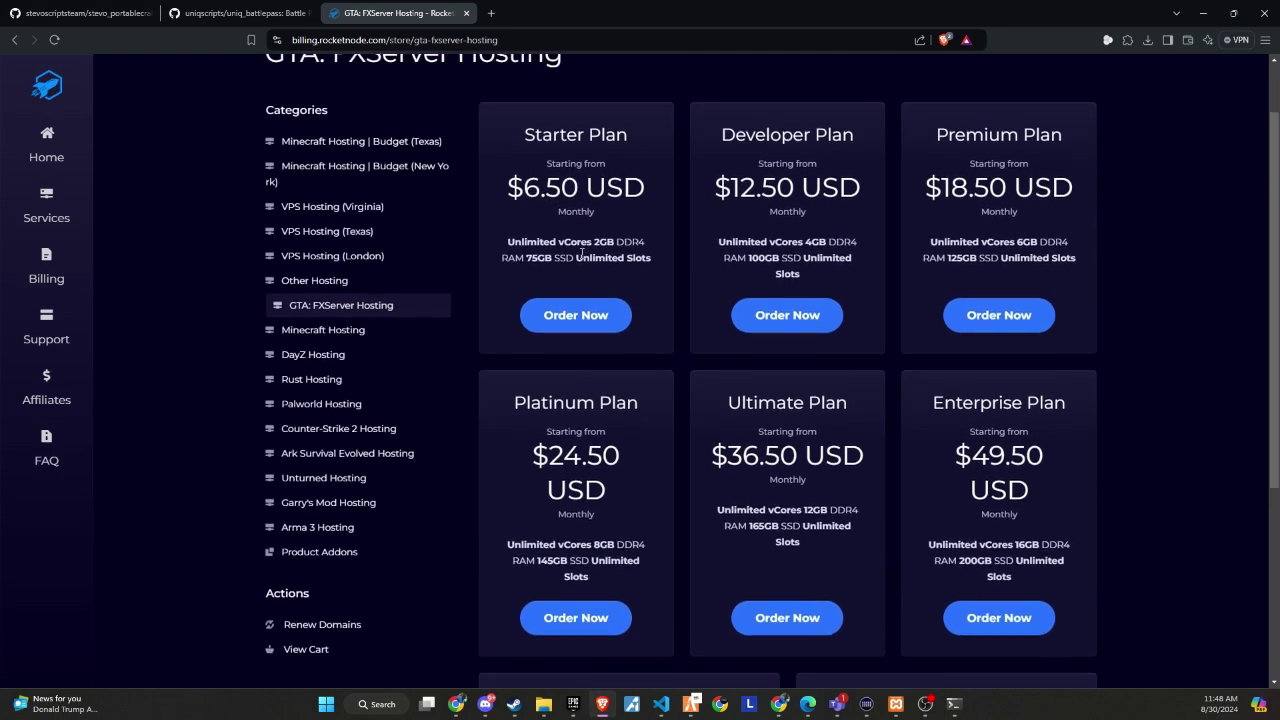
scroll(582, 253, down, 3)
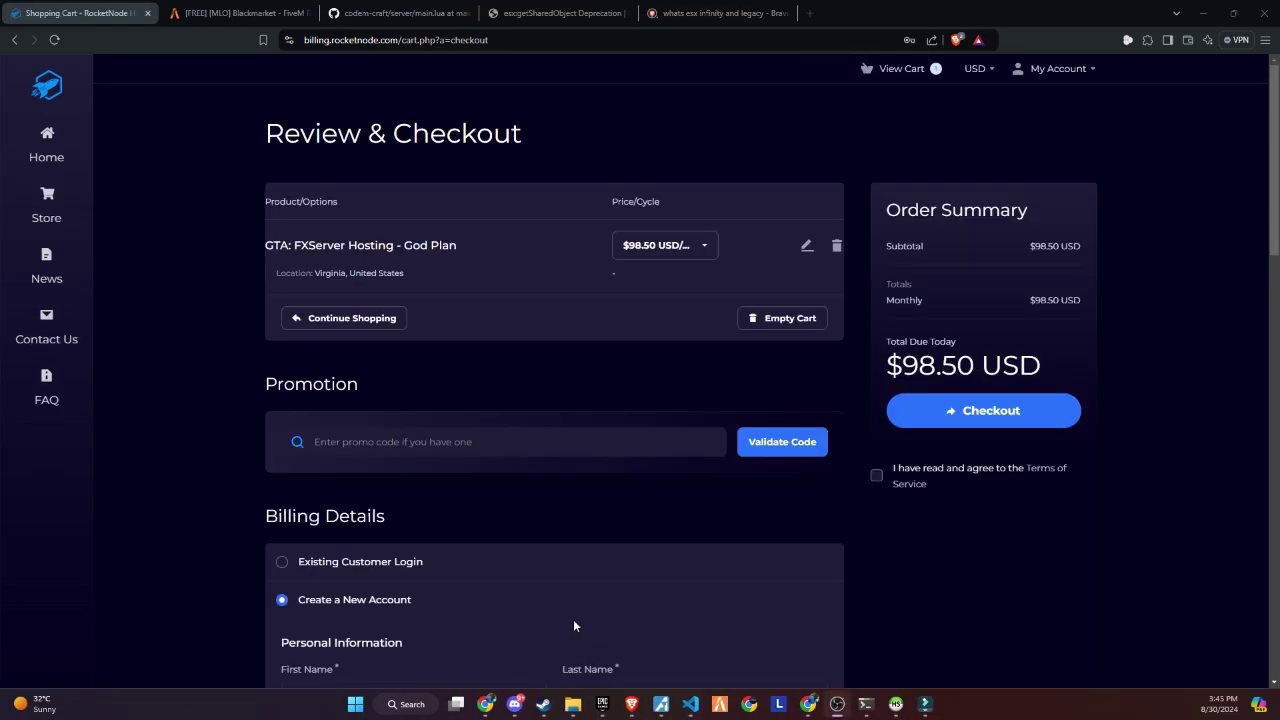
- Enter and validate the 25% one-time discount promo code, bringing the total to $73.87 USD
click(453, 446)
text(BRAVE25)
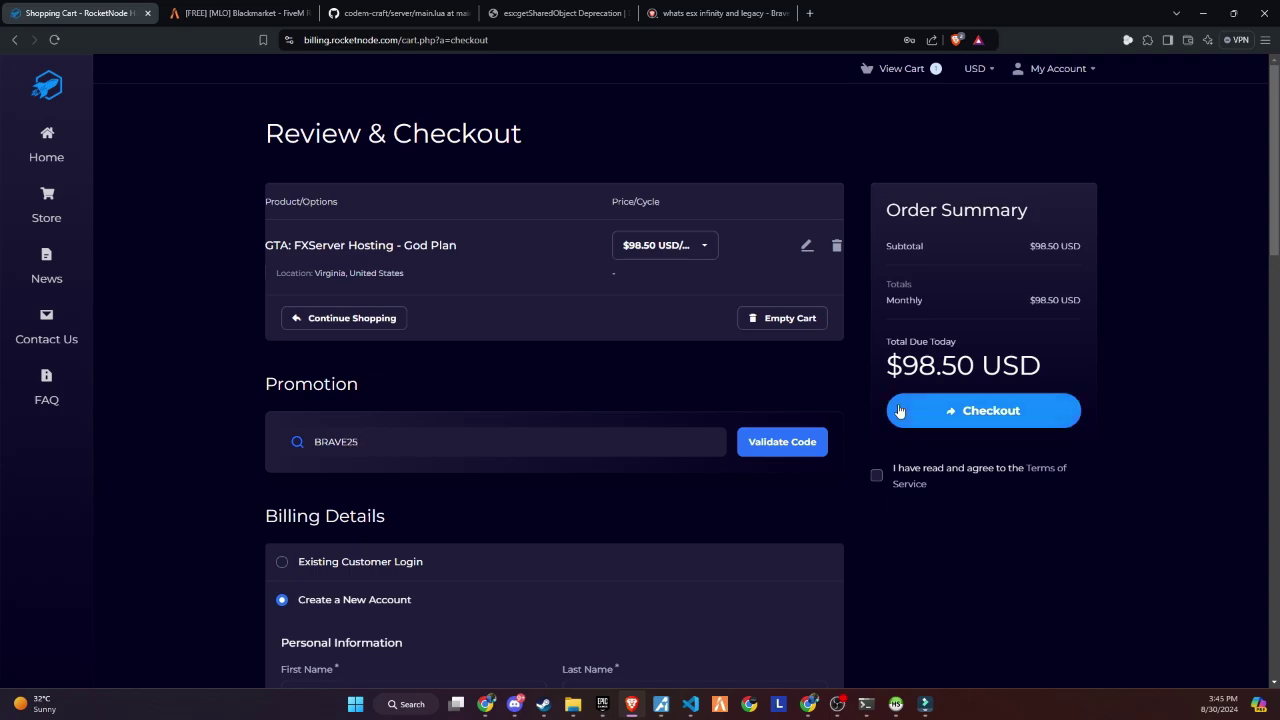
click(776, 444)
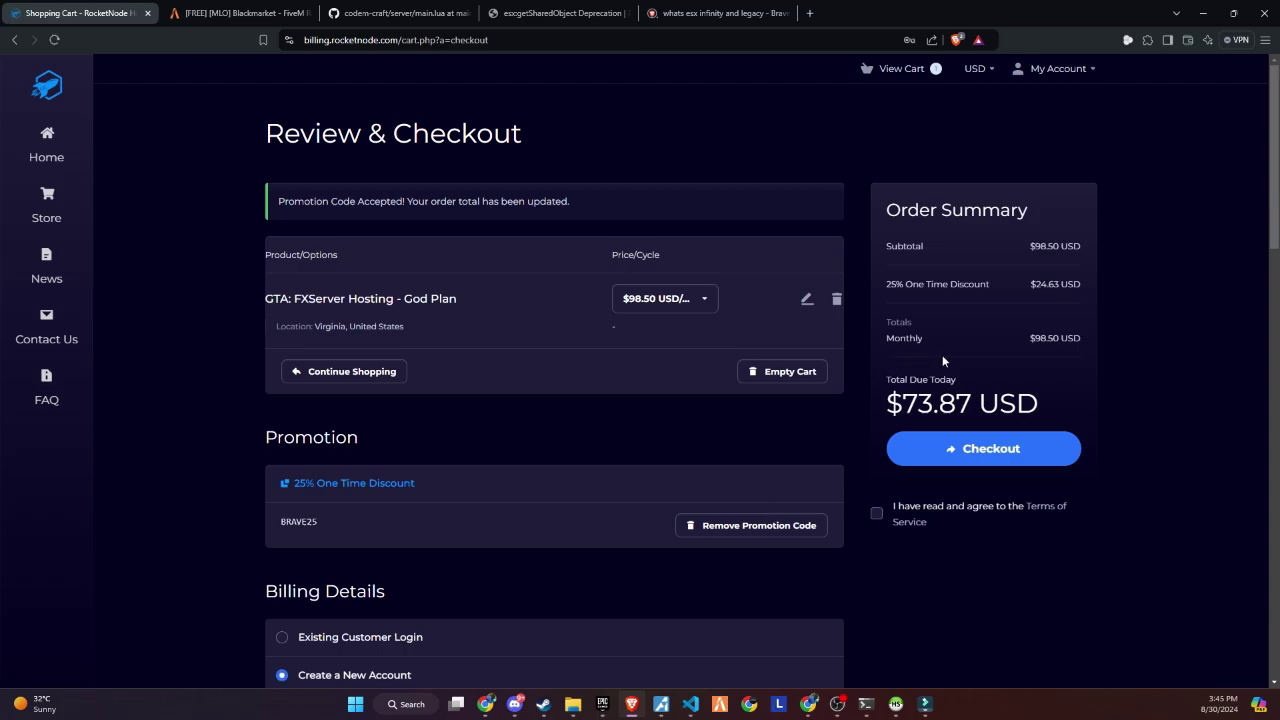
drag(897, 288, 1064, 284)
click(1008, 317)
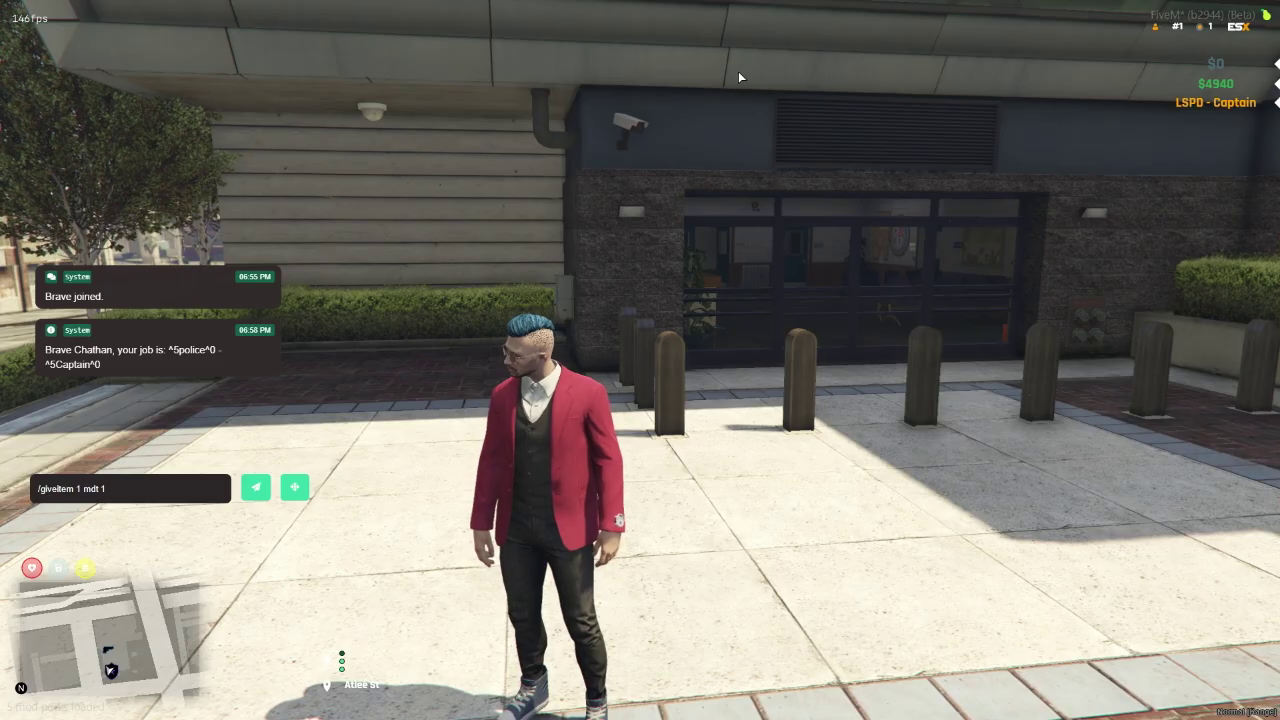
- Send /giveitem 1 mdt 1 and check the Police MDT in the inventory
click(92, 490)
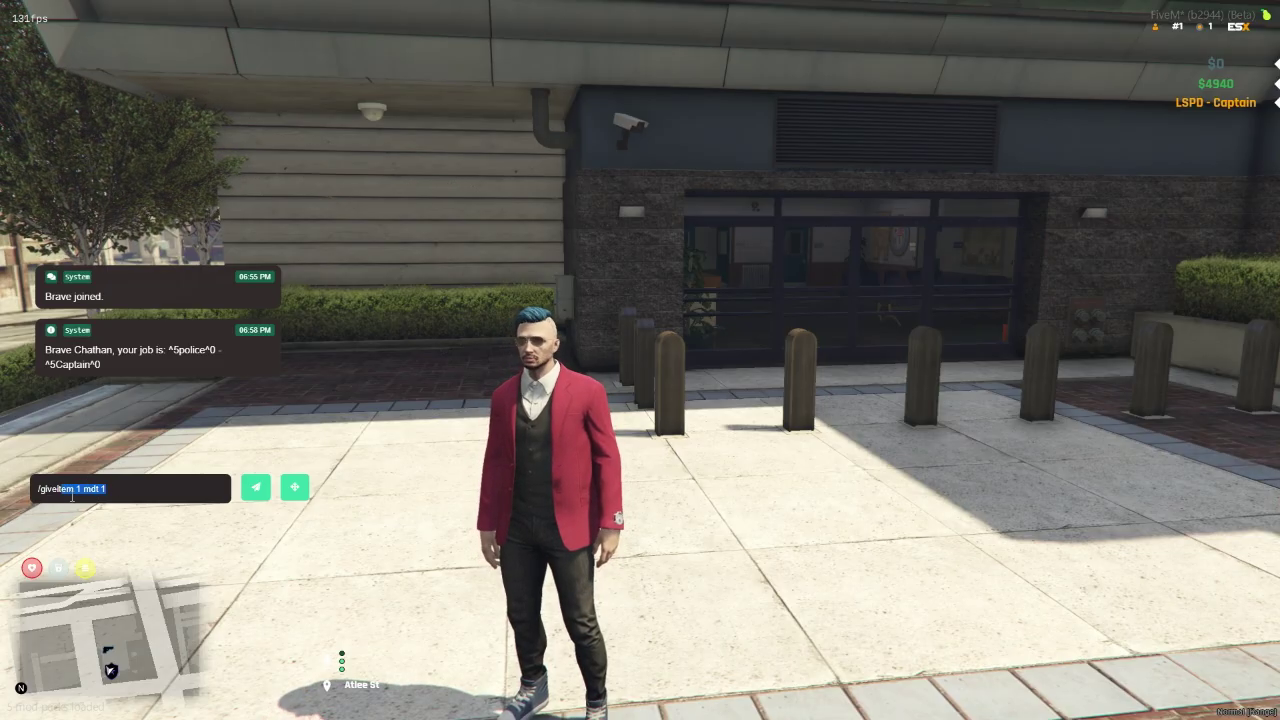
click(259, 490)
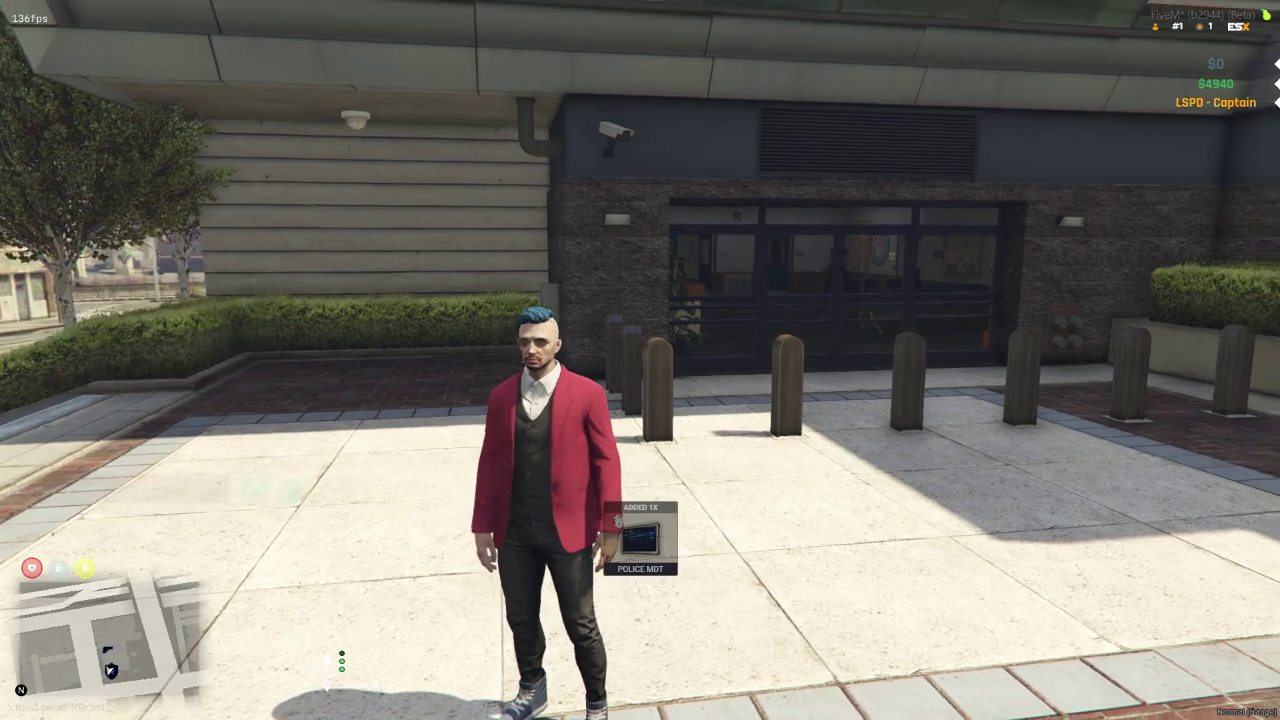
key(Tab)
key(Tab)
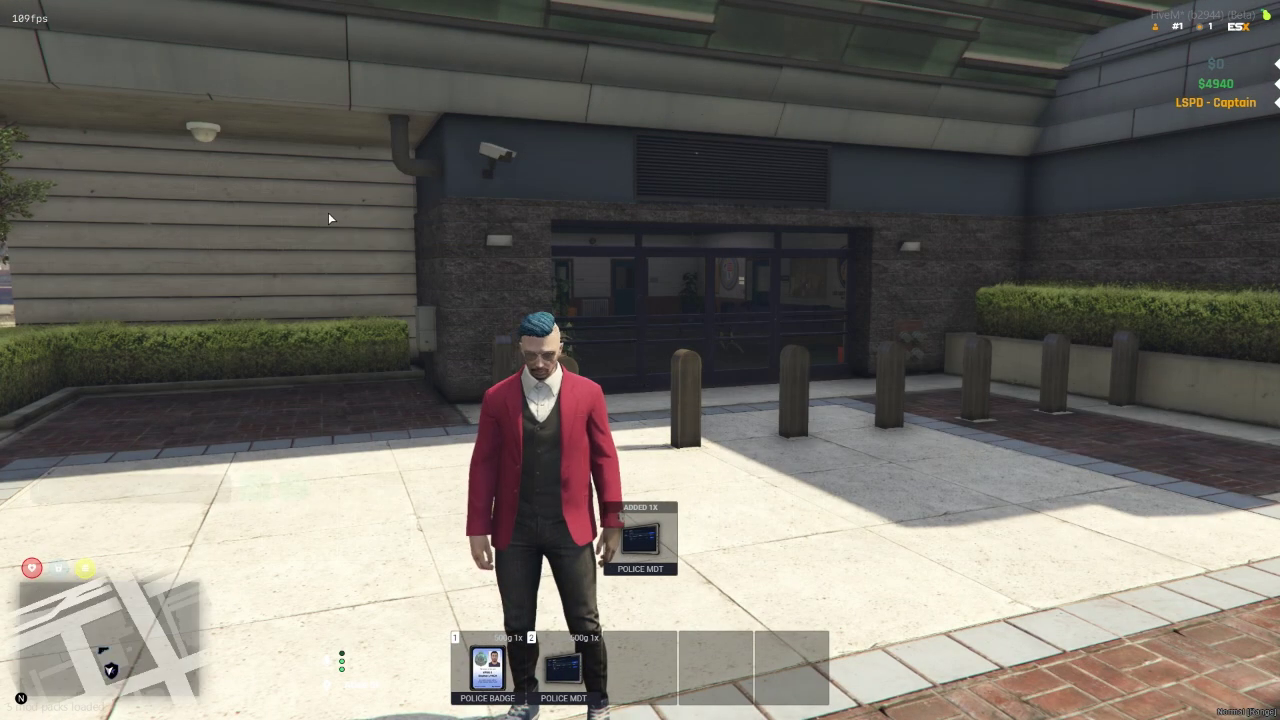
- Open the tablet with /showmdt and view its Home, Vehicles and Citizens pages
text(t/showmdt)
key(Return)
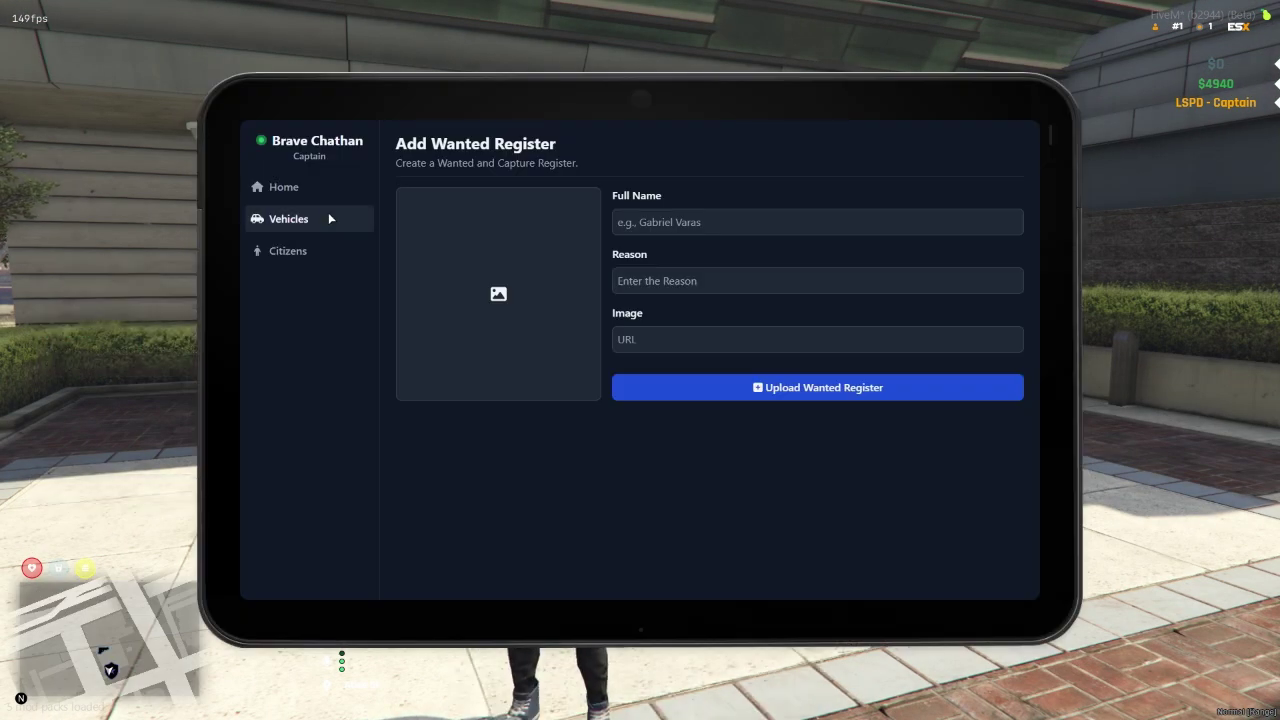
click(285, 192)
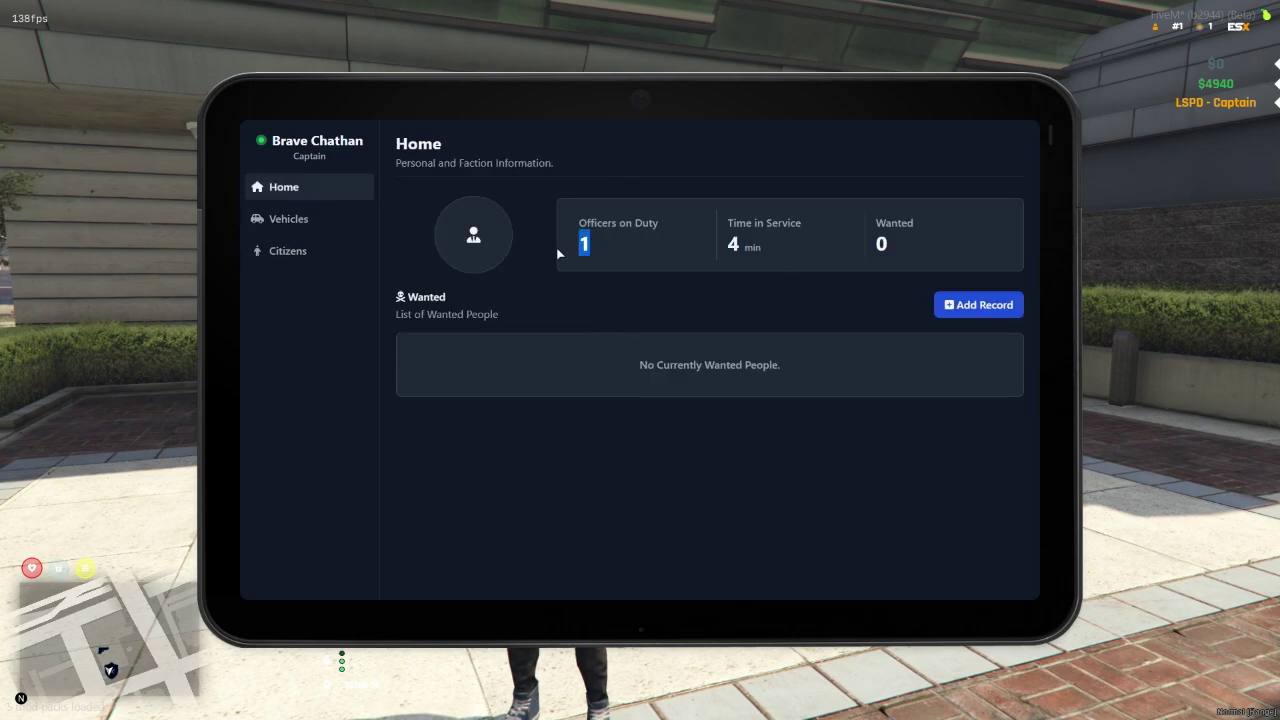
drag(725, 233, 800, 243)
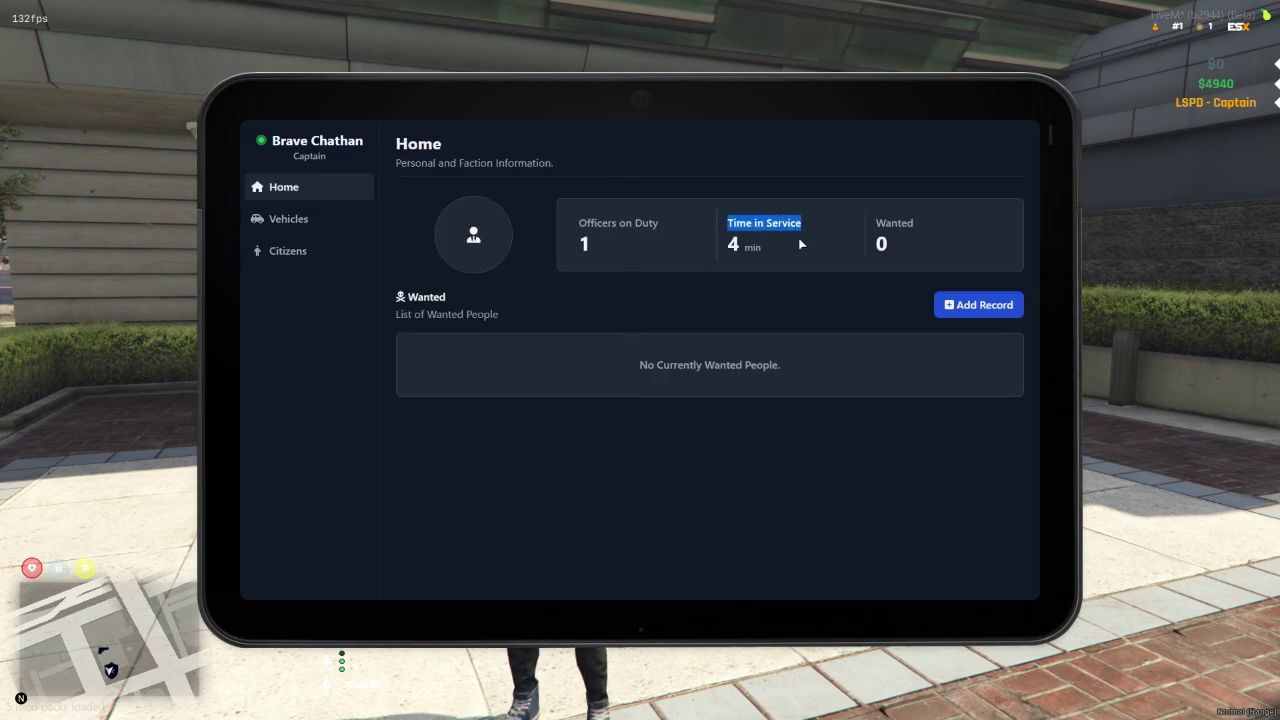
click(865, 247)
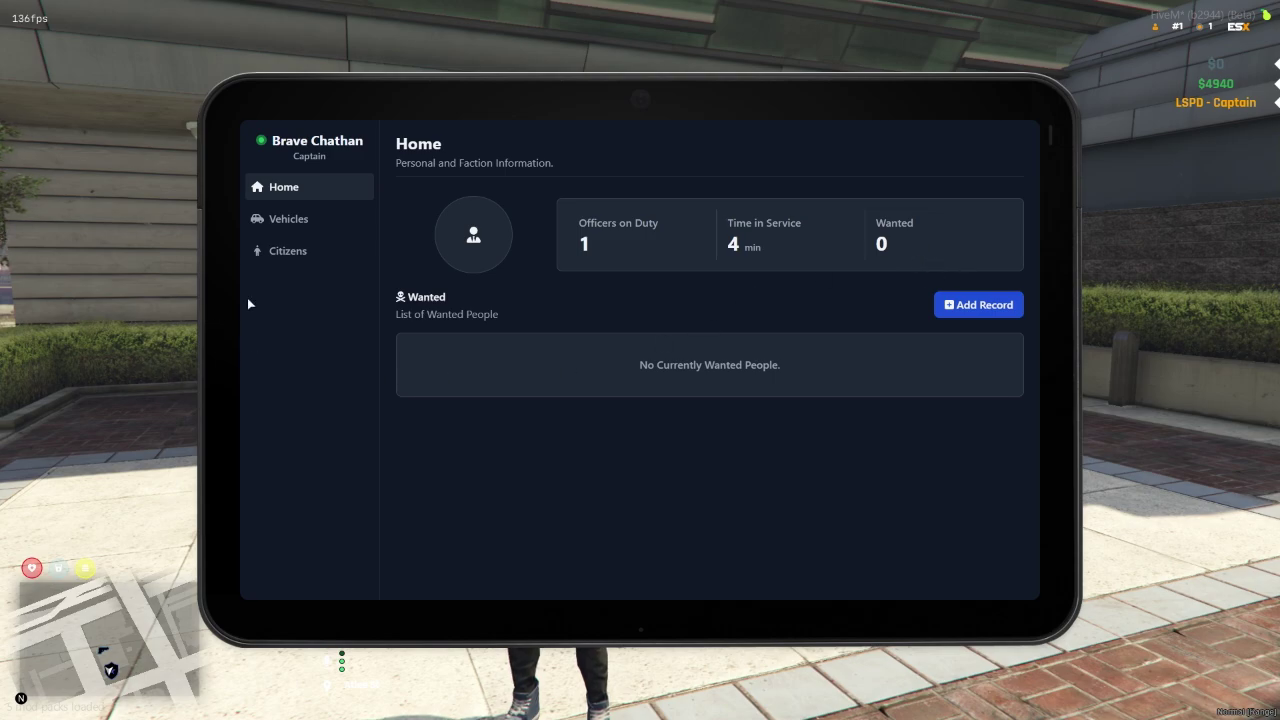
click(312, 220)
click(570, 240)
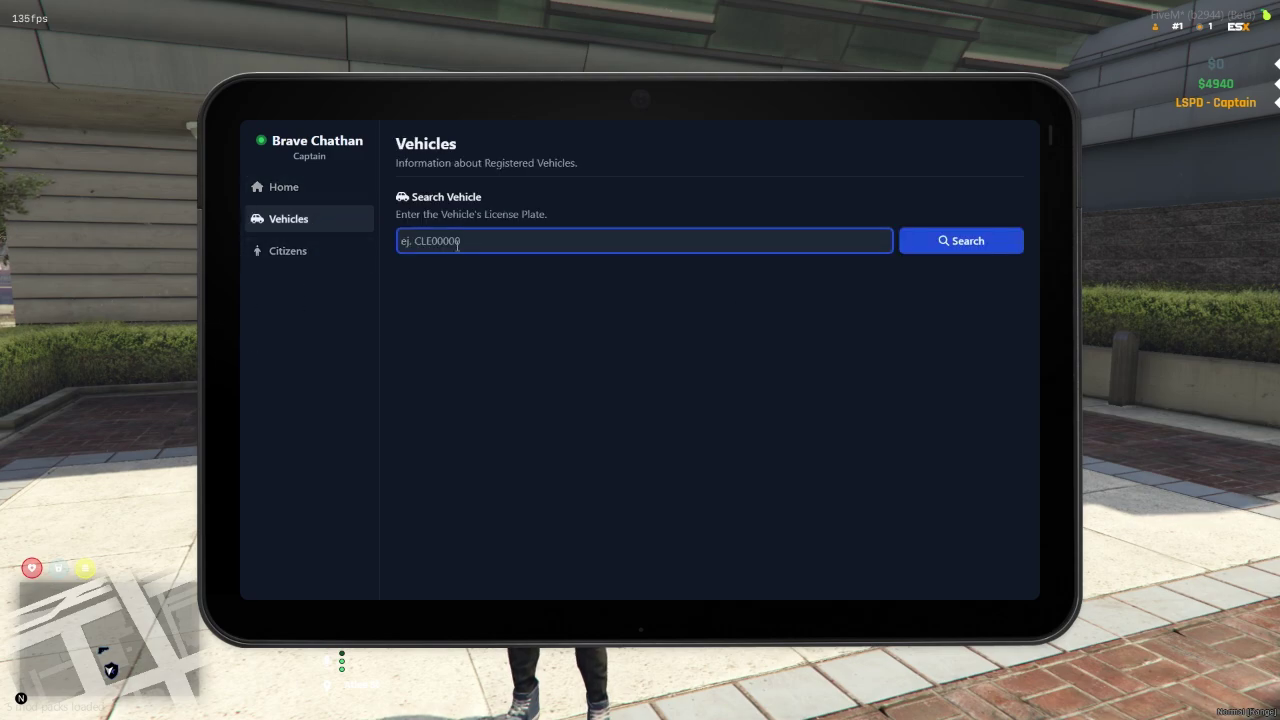
click(339, 259)
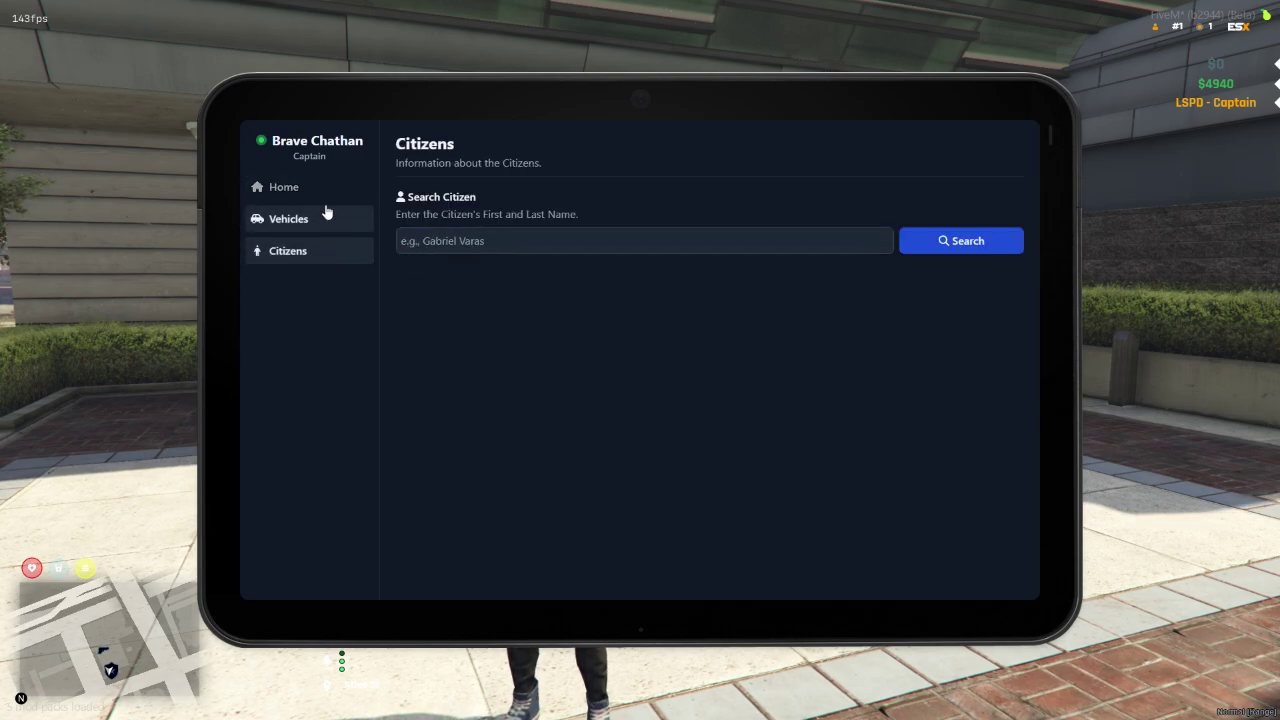
click(324, 203)
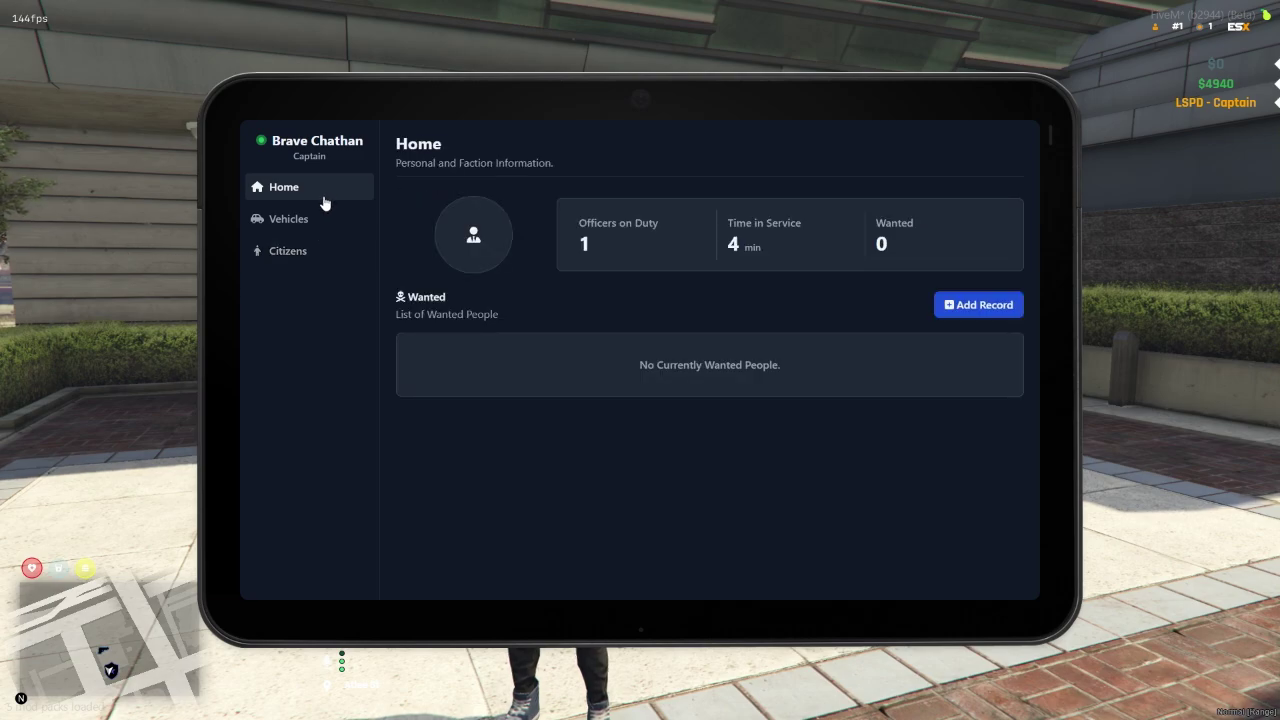
- Upload a wanted register entry for the player's own character with a reason
click(968, 312)
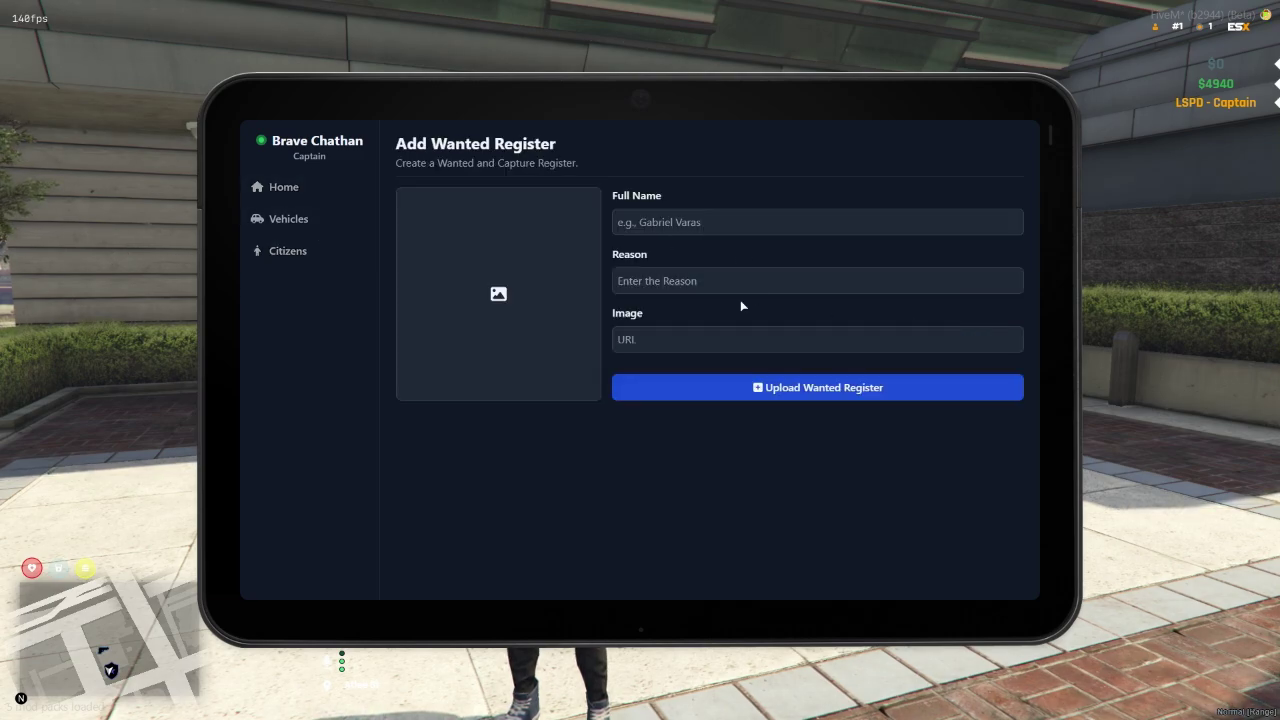
click(705, 279)
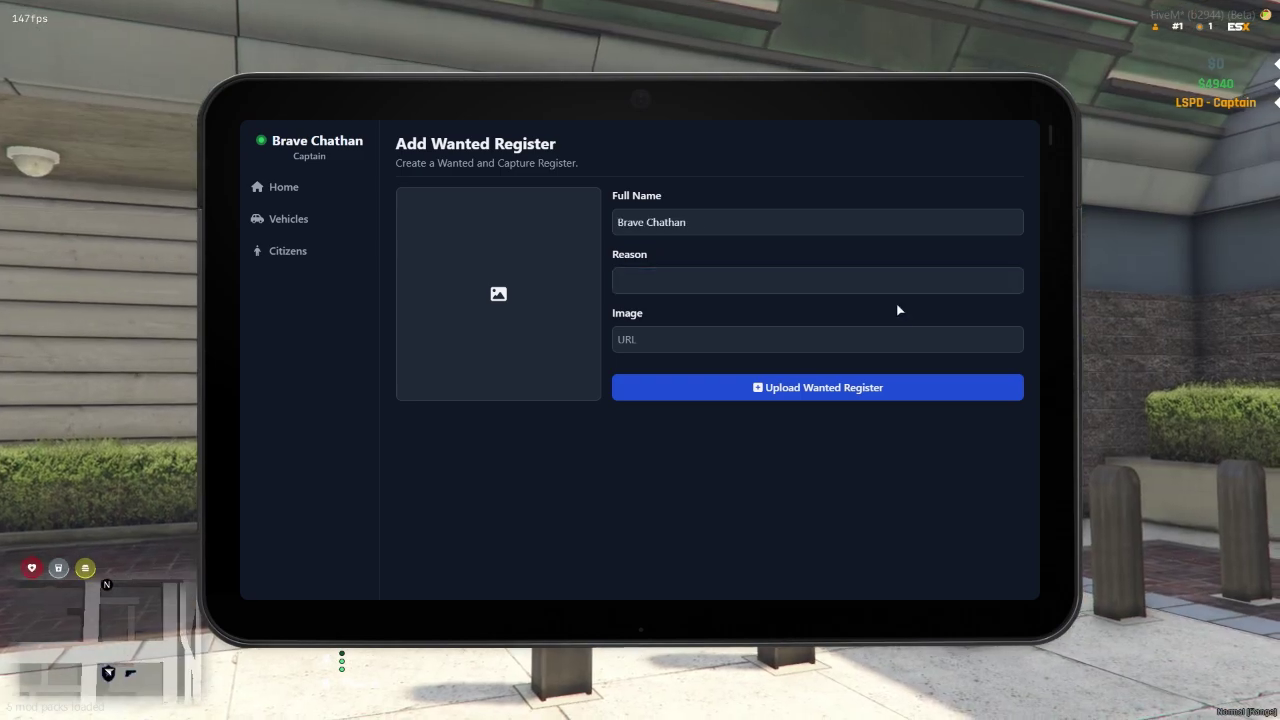
click(830, 385)
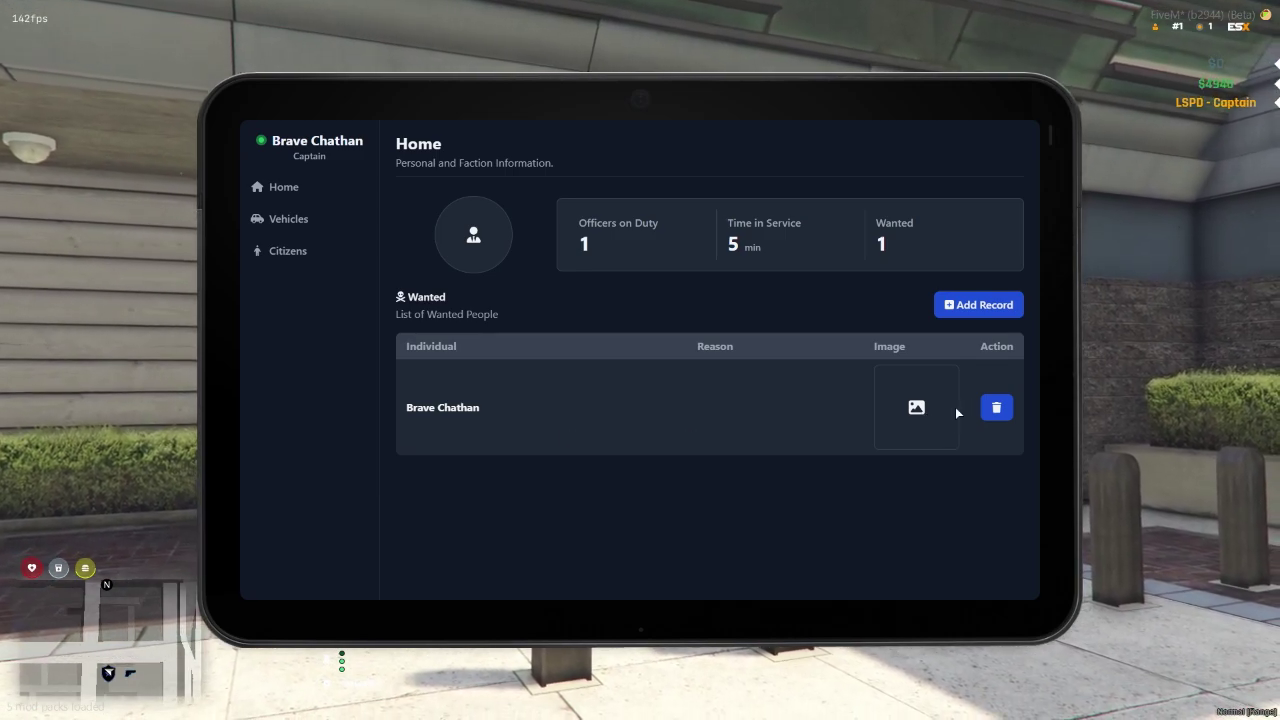
click(288, 218)
- Find the citizen by full name in Citizens and start a new criminal record for them
click(287, 251)
text(Brave Chathan)
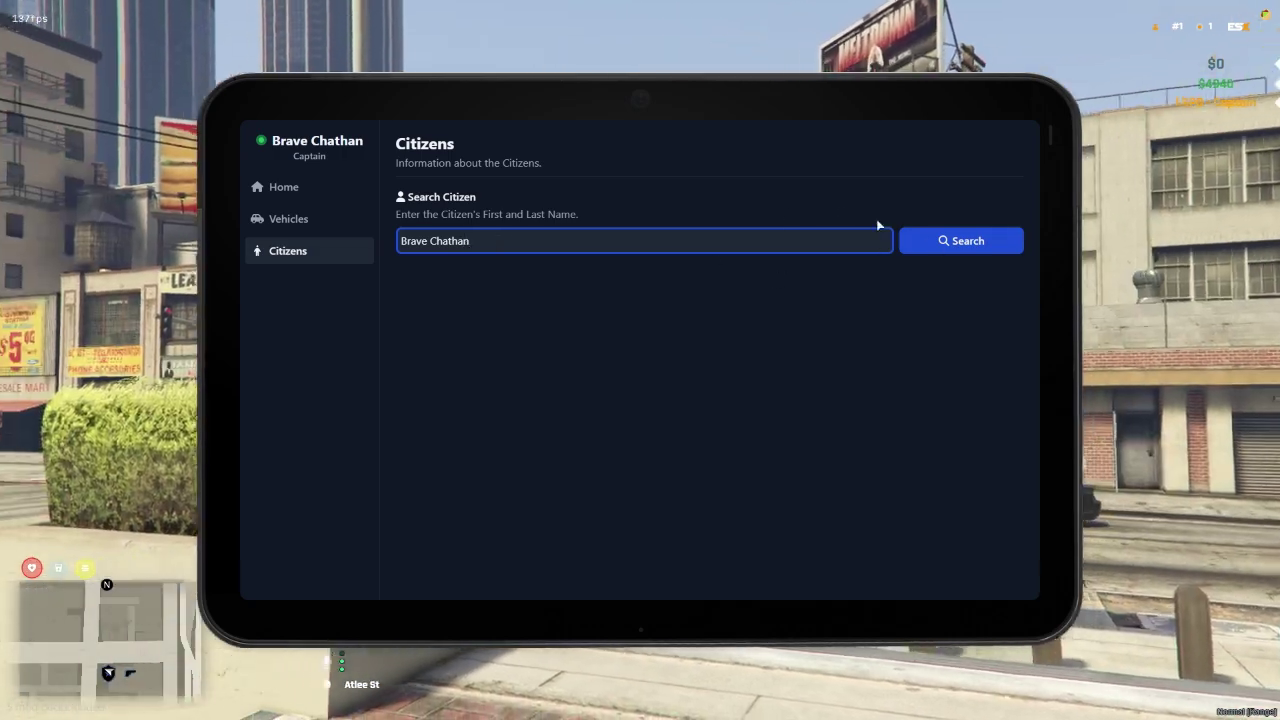
click(972, 246)
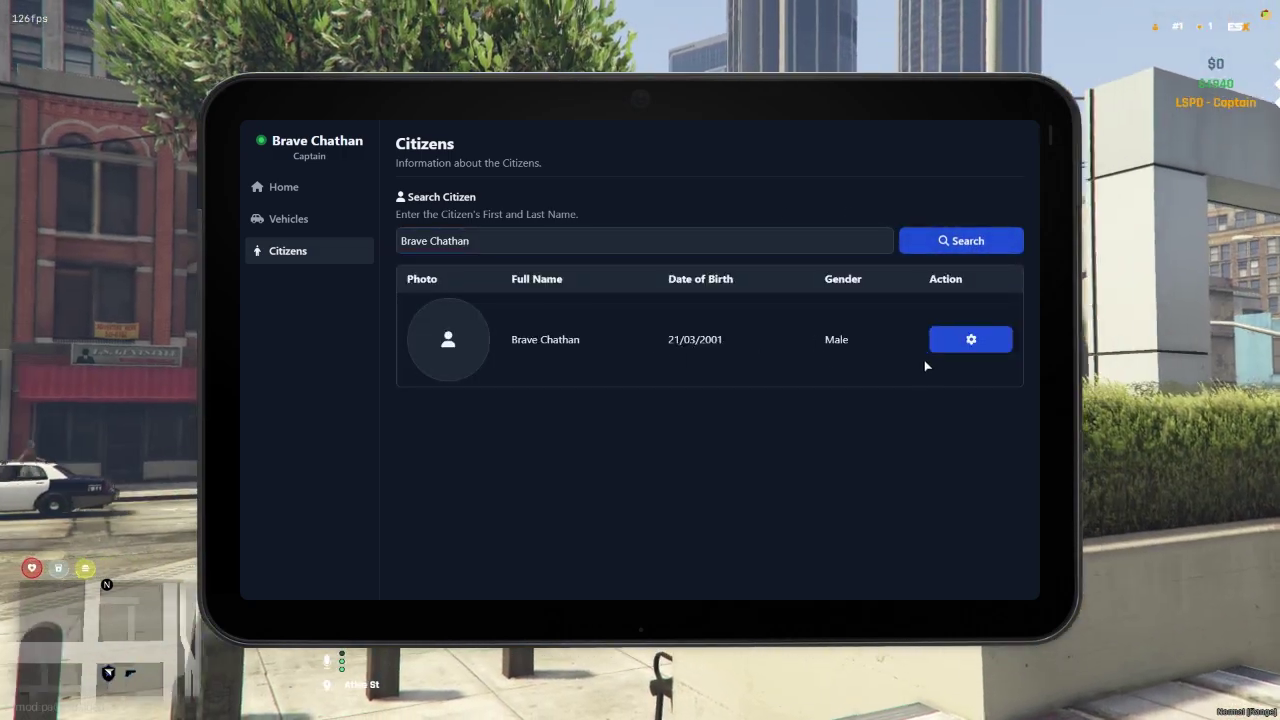
click(957, 344)
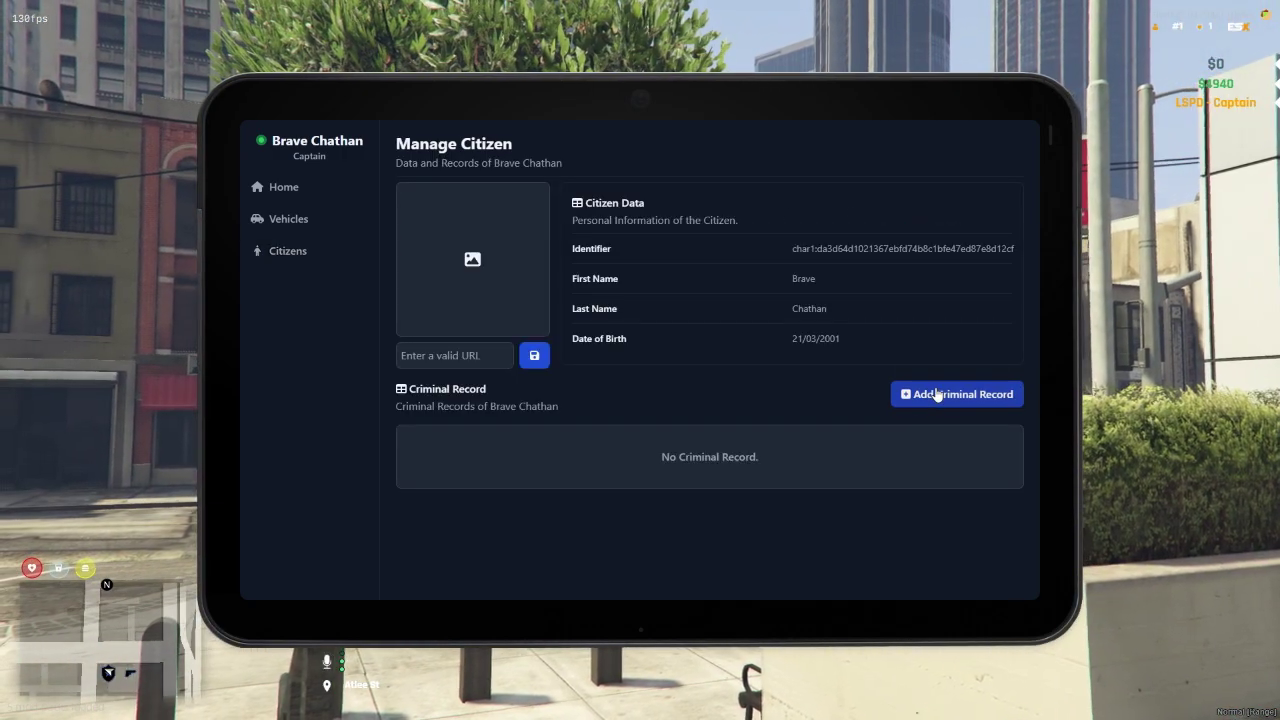
click(946, 397)
- Choose Abusive Use of Horn, set fine 120001 and prison time 1, and upload the record
click(470, 227)
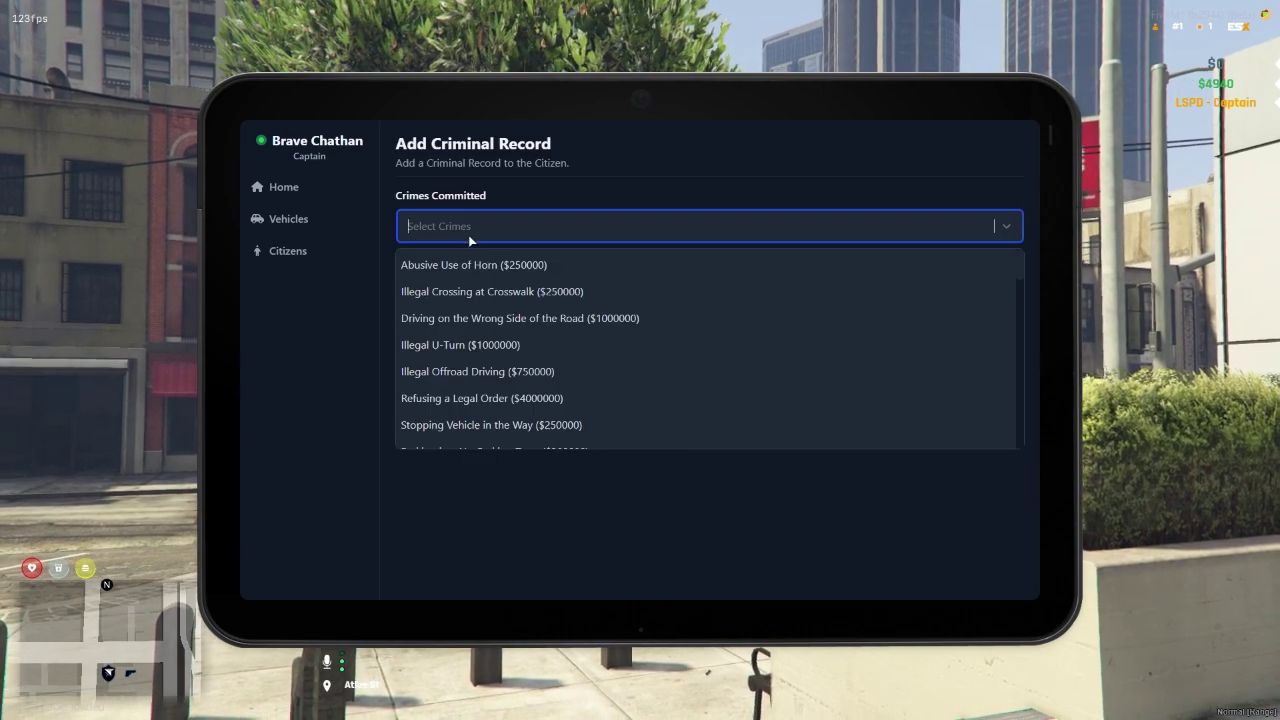
click(472, 281)
click(470, 289)
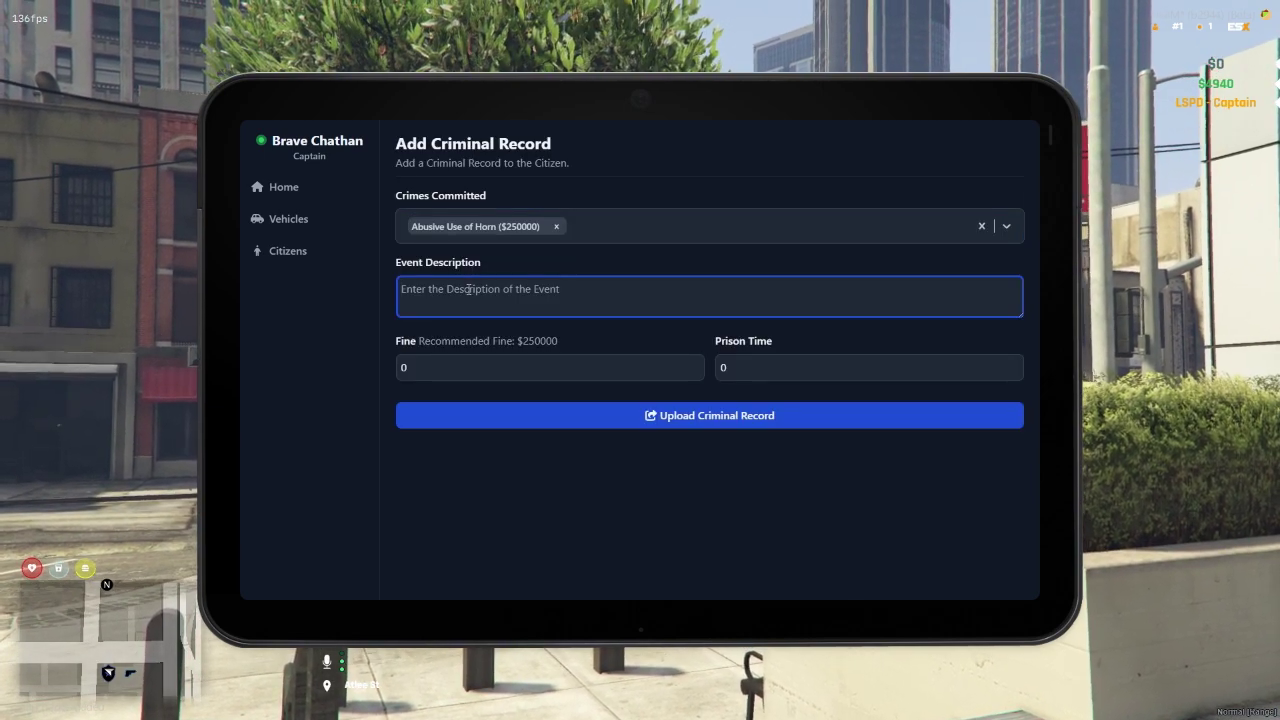
text(DRUG)
key(BackSpace)
key(BackSpace)
key(BackSpace)
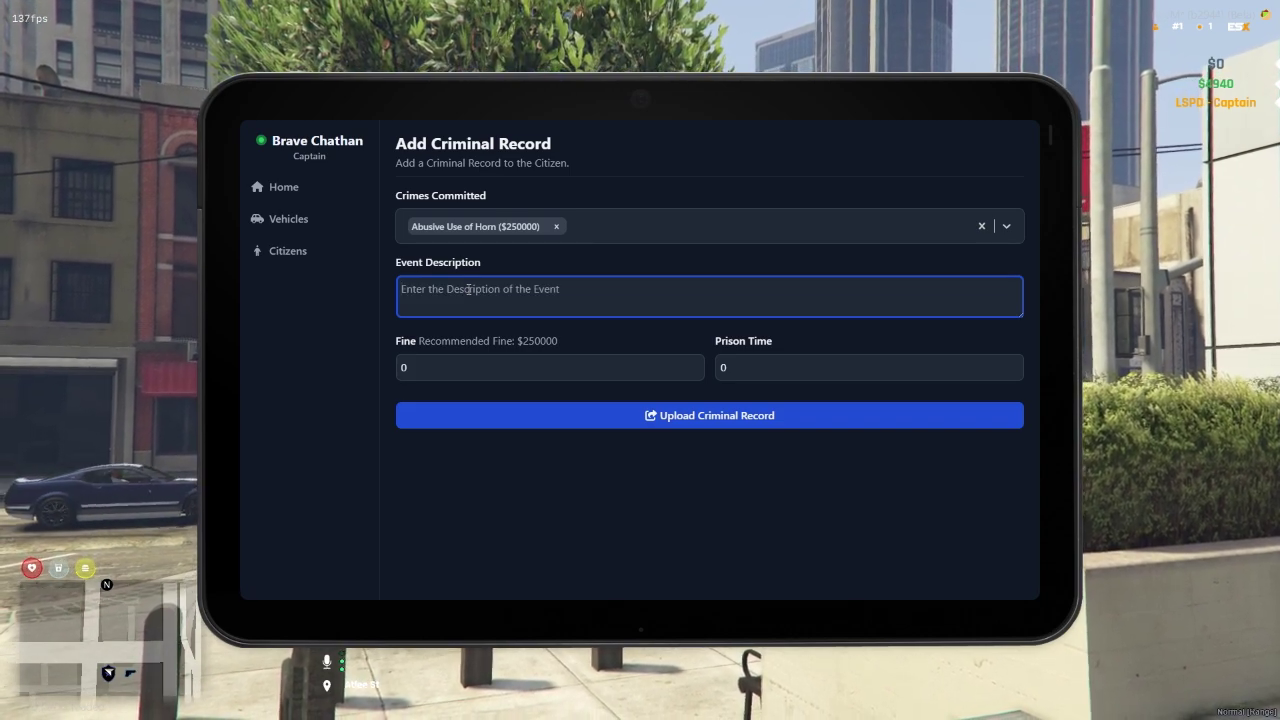
click(448, 369)
key(BackSpace)
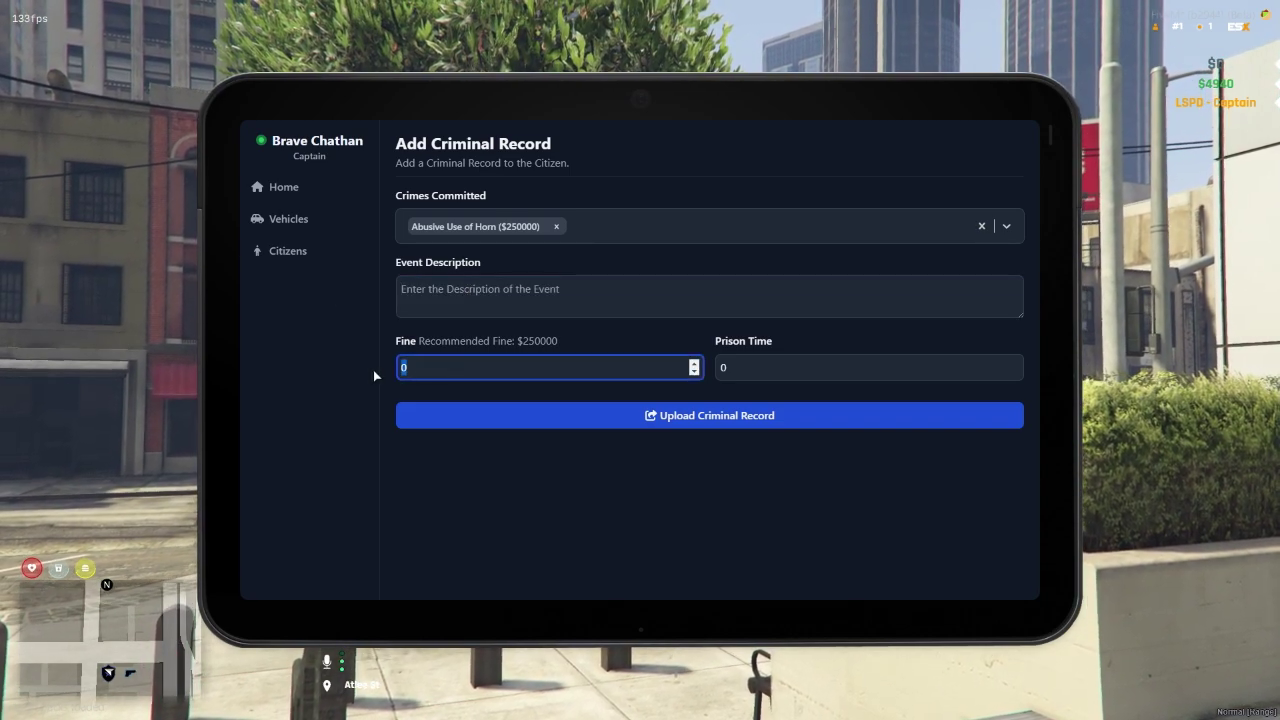
text(120001)
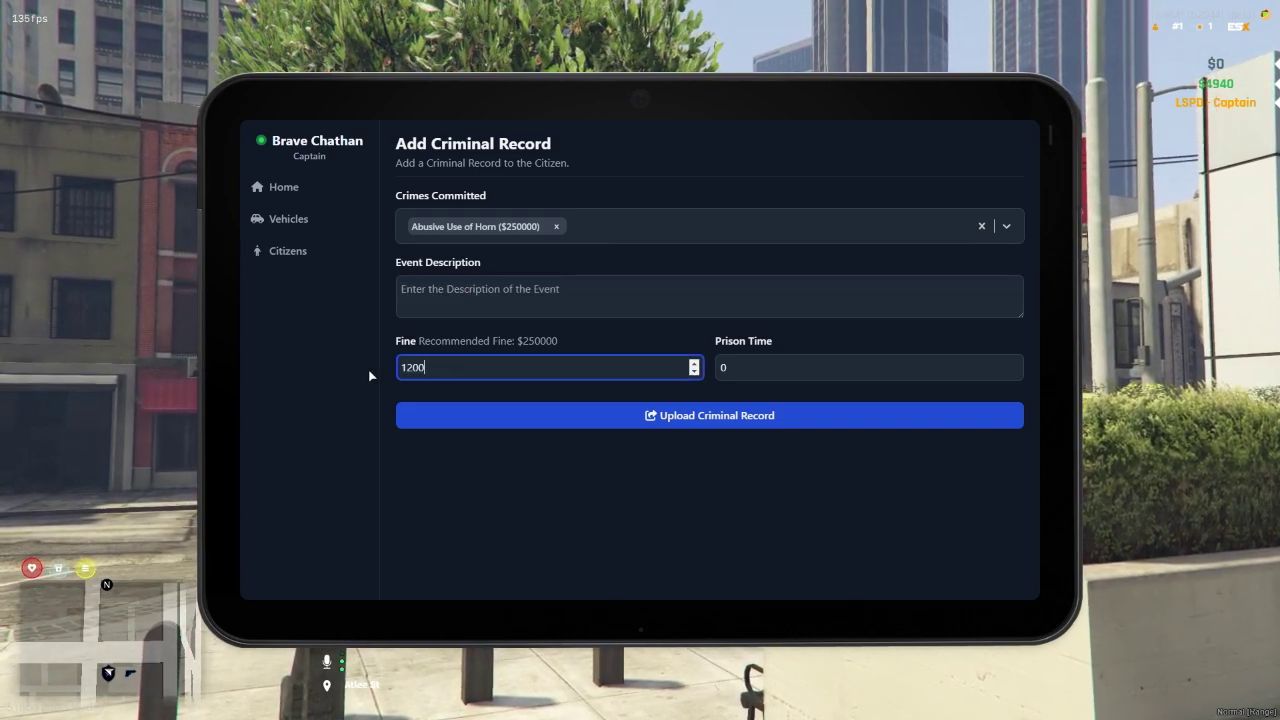
click(849, 358)
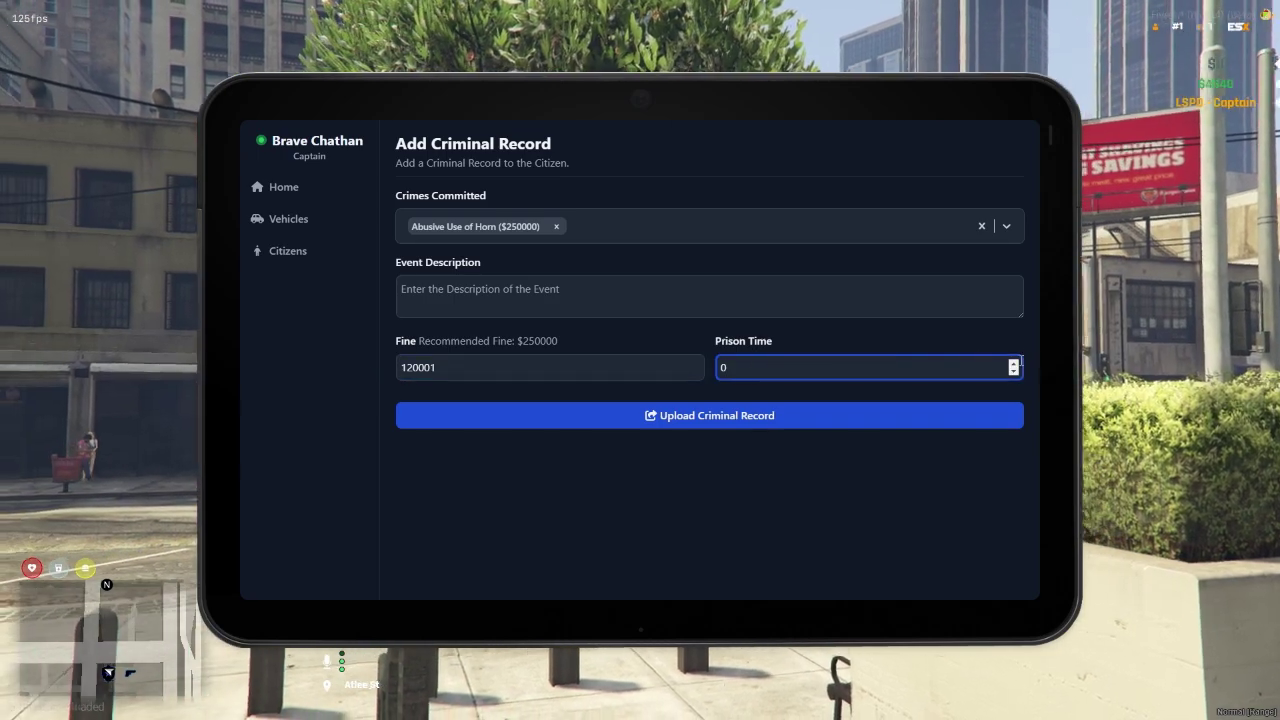
click(1013, 363)
click(698, 430)
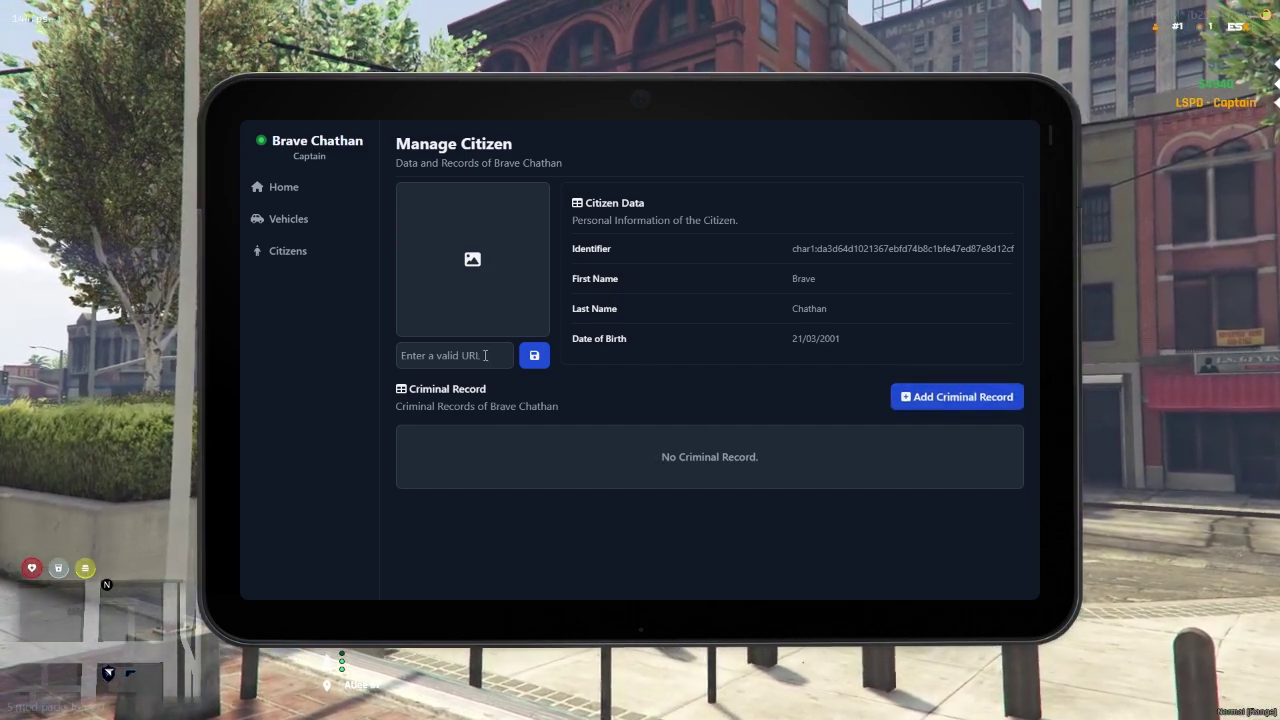
- Flip through the tablet's Citizens, Vehicles and Home pages, then put the police tablet away
click(295, 254)
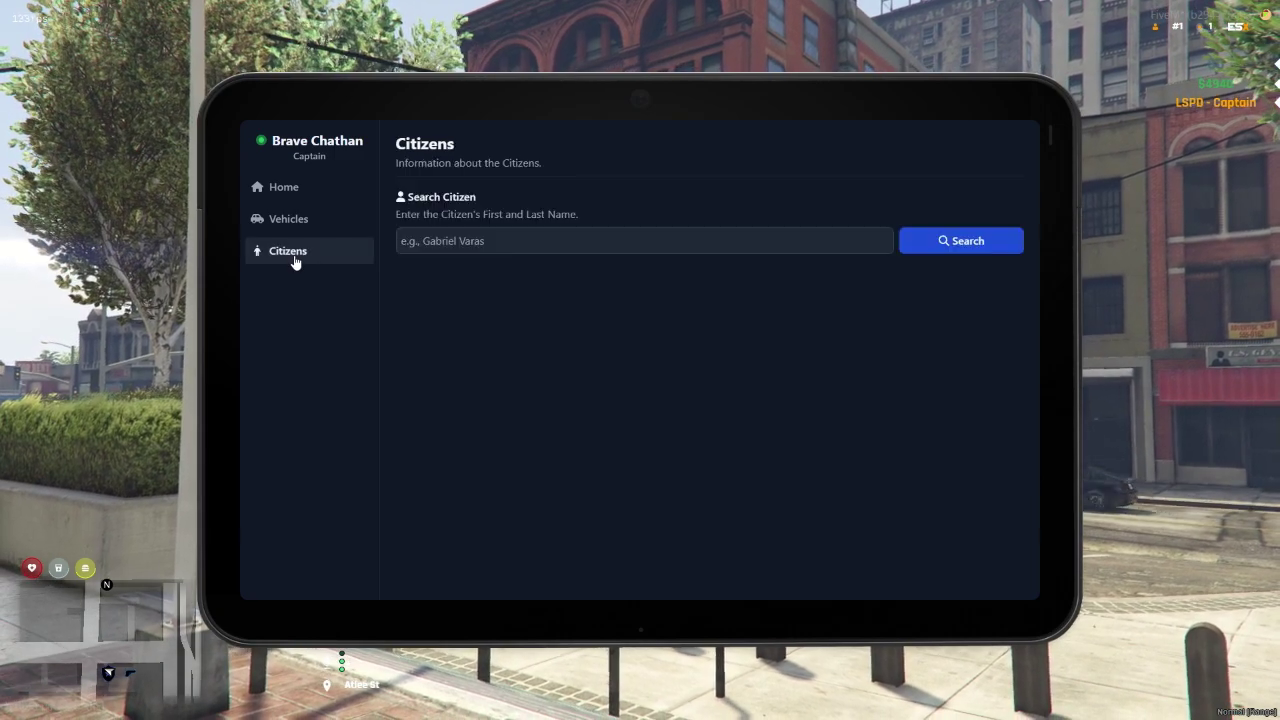
click(305, 226)
click(318, 190)
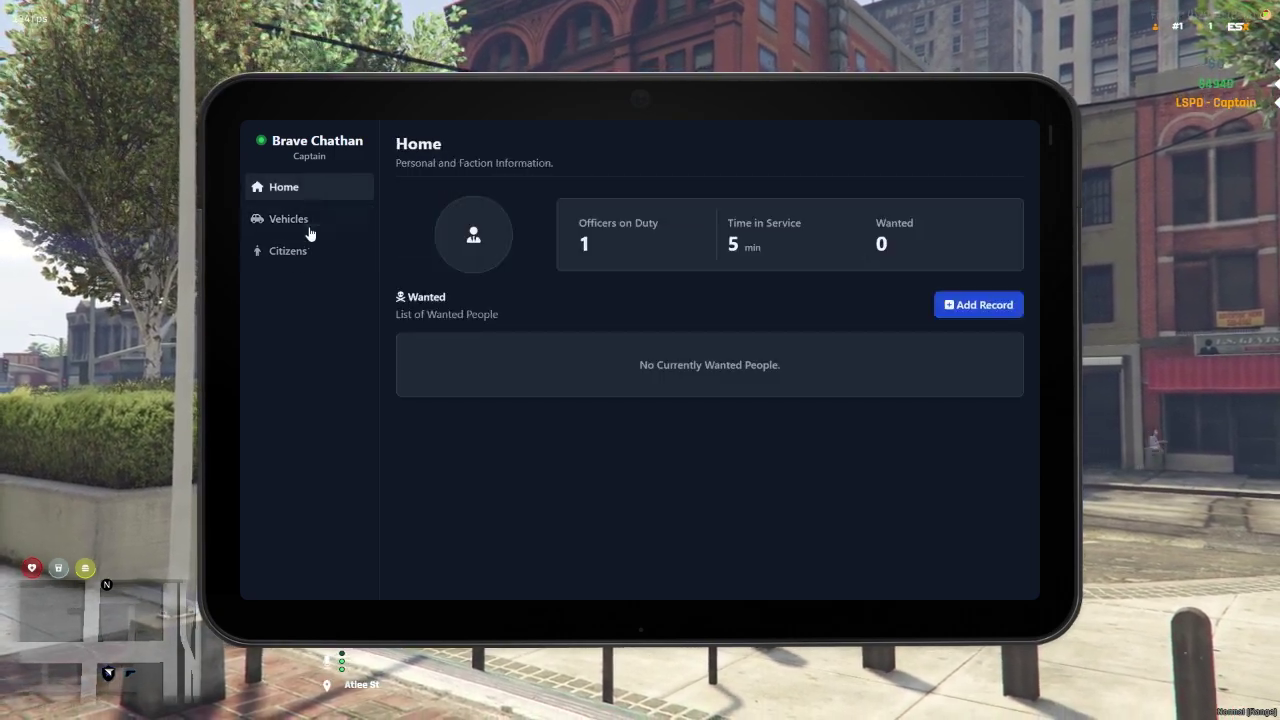
click(305, 252)
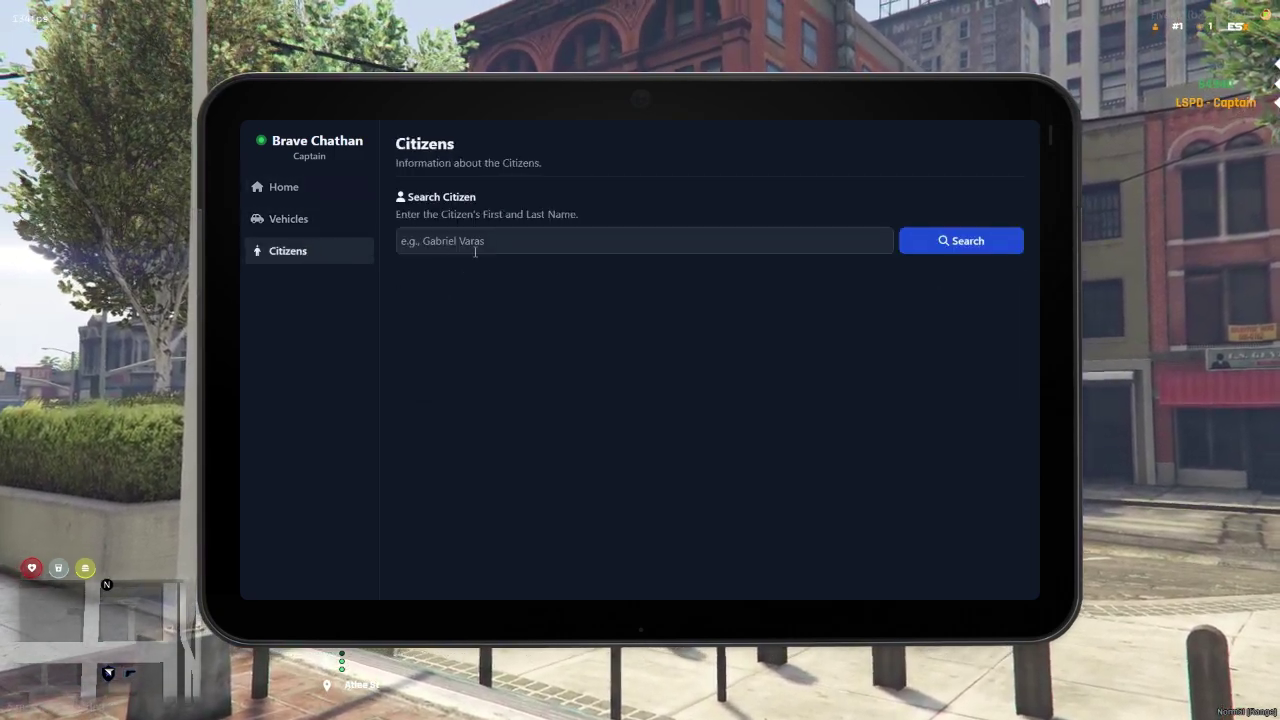
key(Escape)
- Walk the character forward and flash the police captain badge with the B key
key(w)
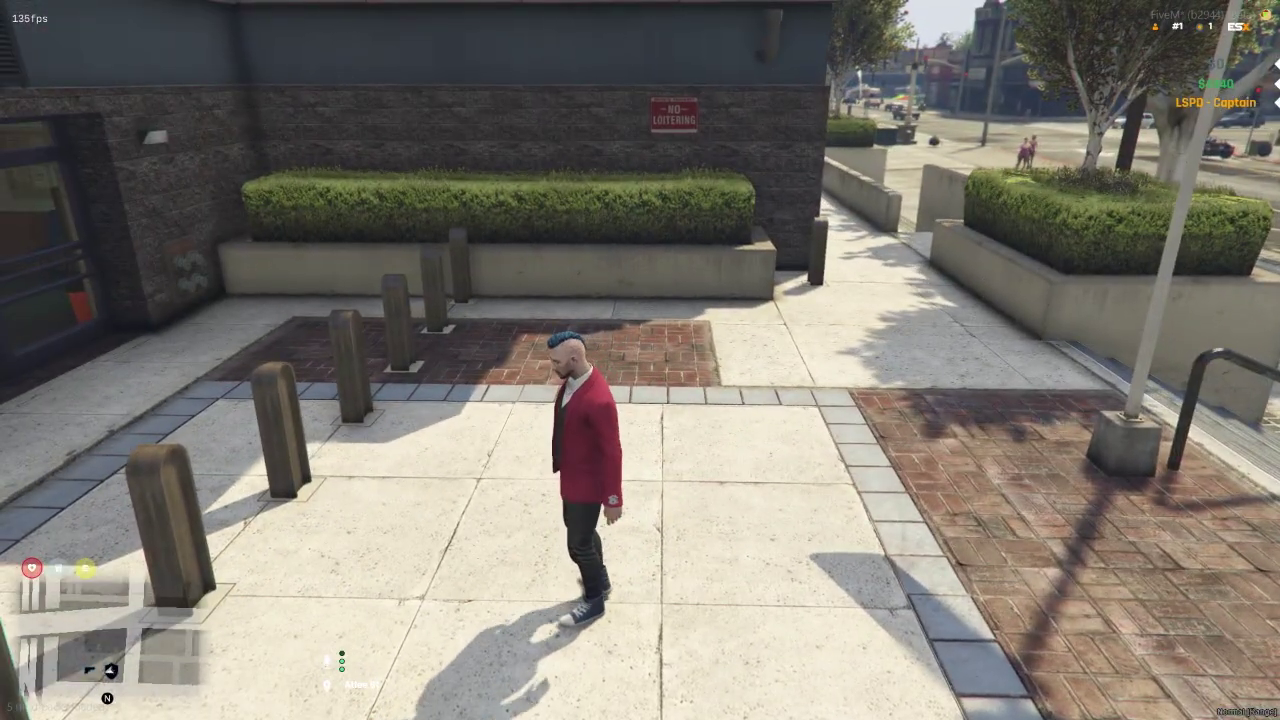
key(b)
key(w)
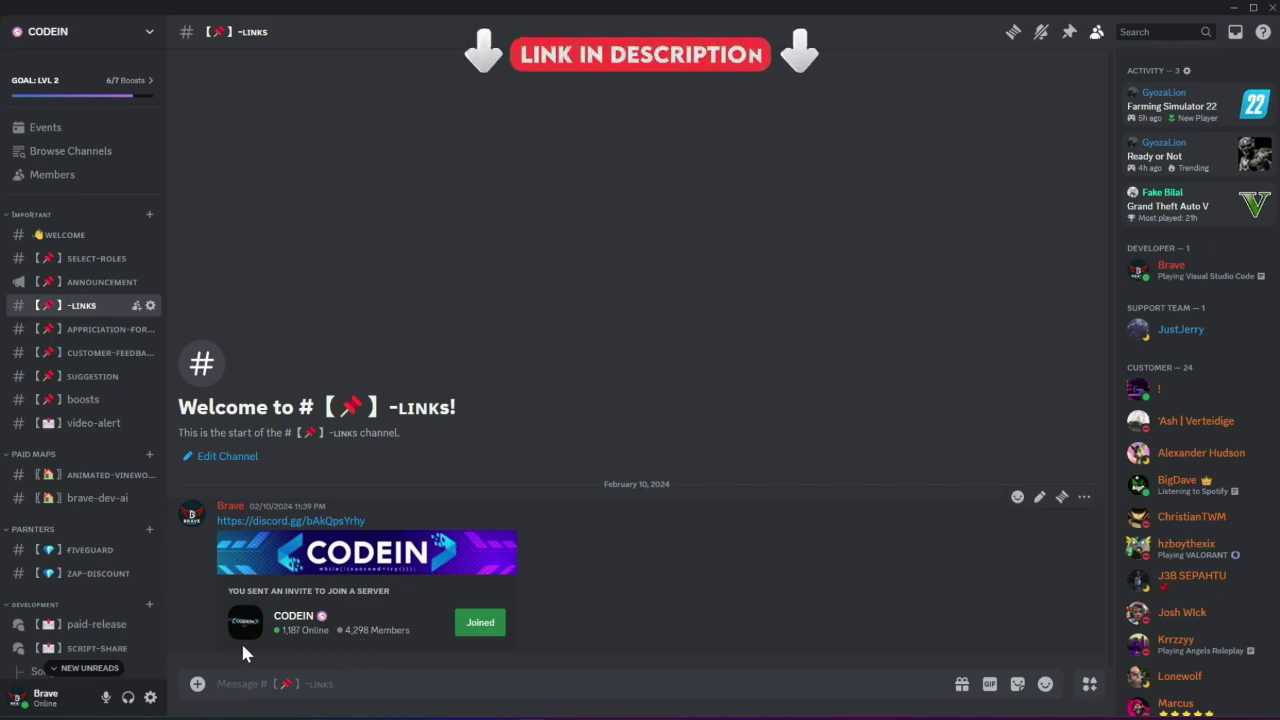
- Browse the CODEIN server's chat-gpt and logo-gpt channels, scrolling through their messages
scroll(92, 588, down, 10)
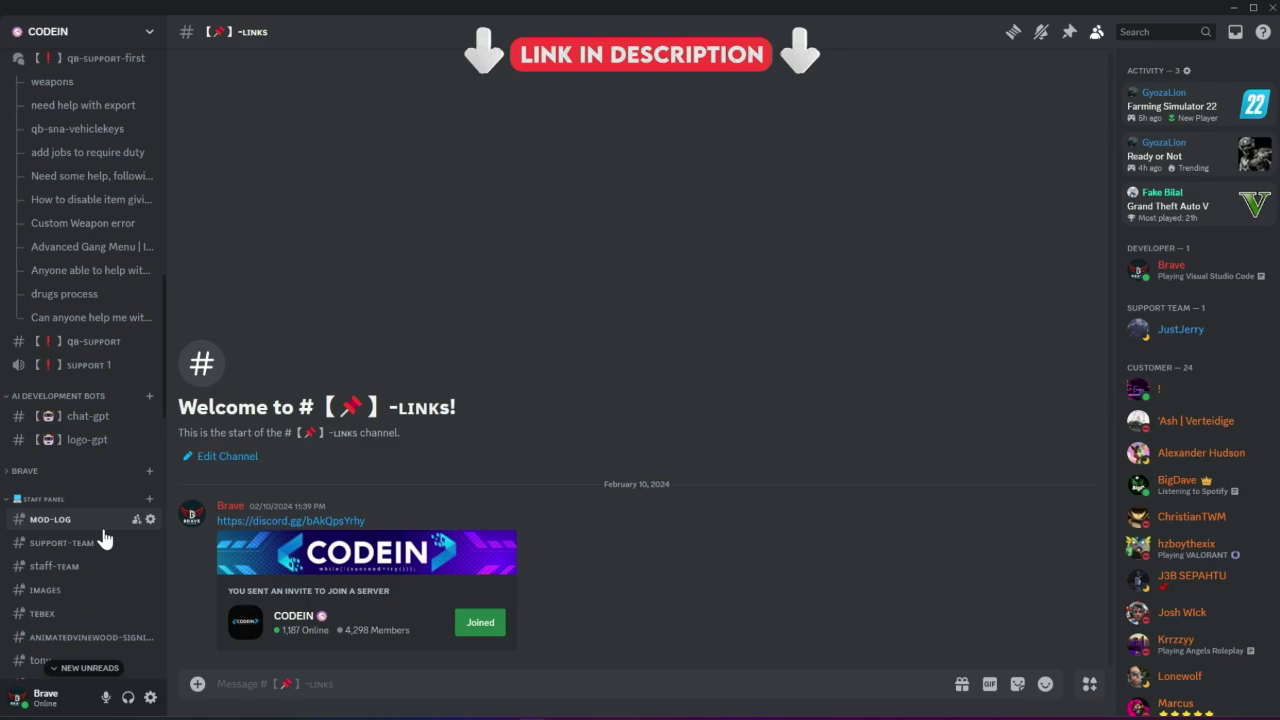
scroll(100, 525, up, 2)
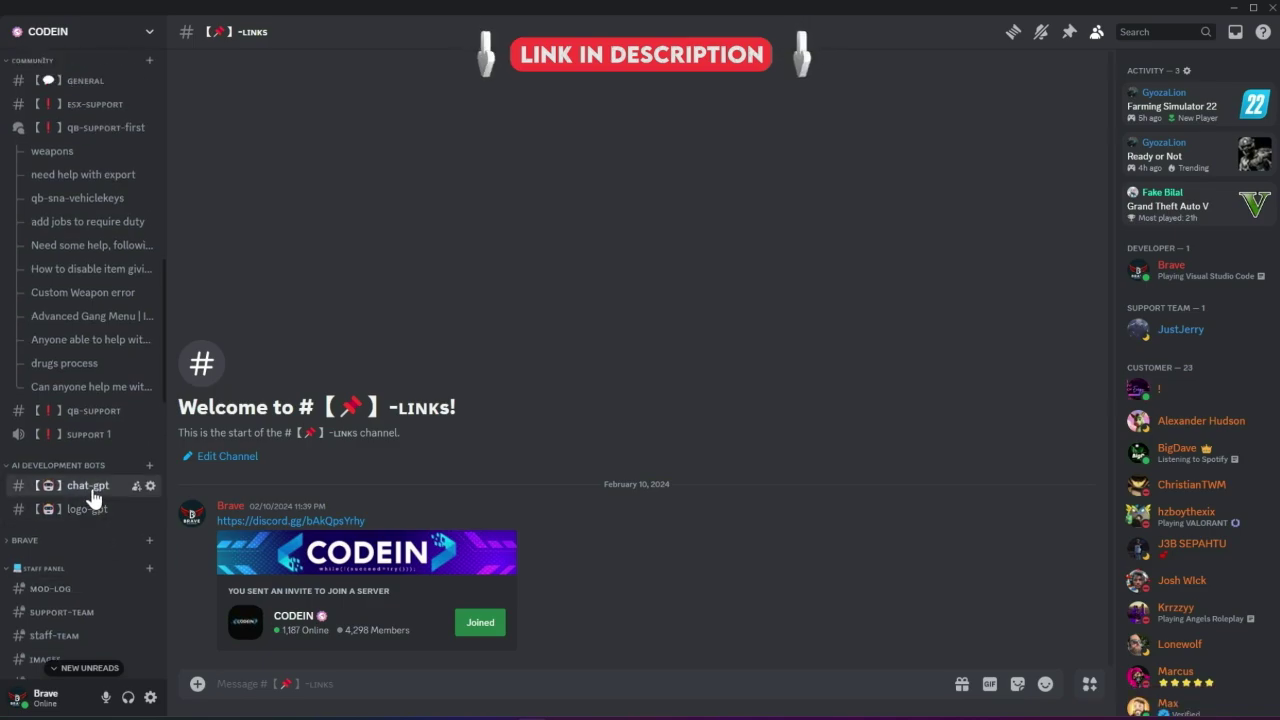
click(92, 497)
scroll(295, 545, up, 15)
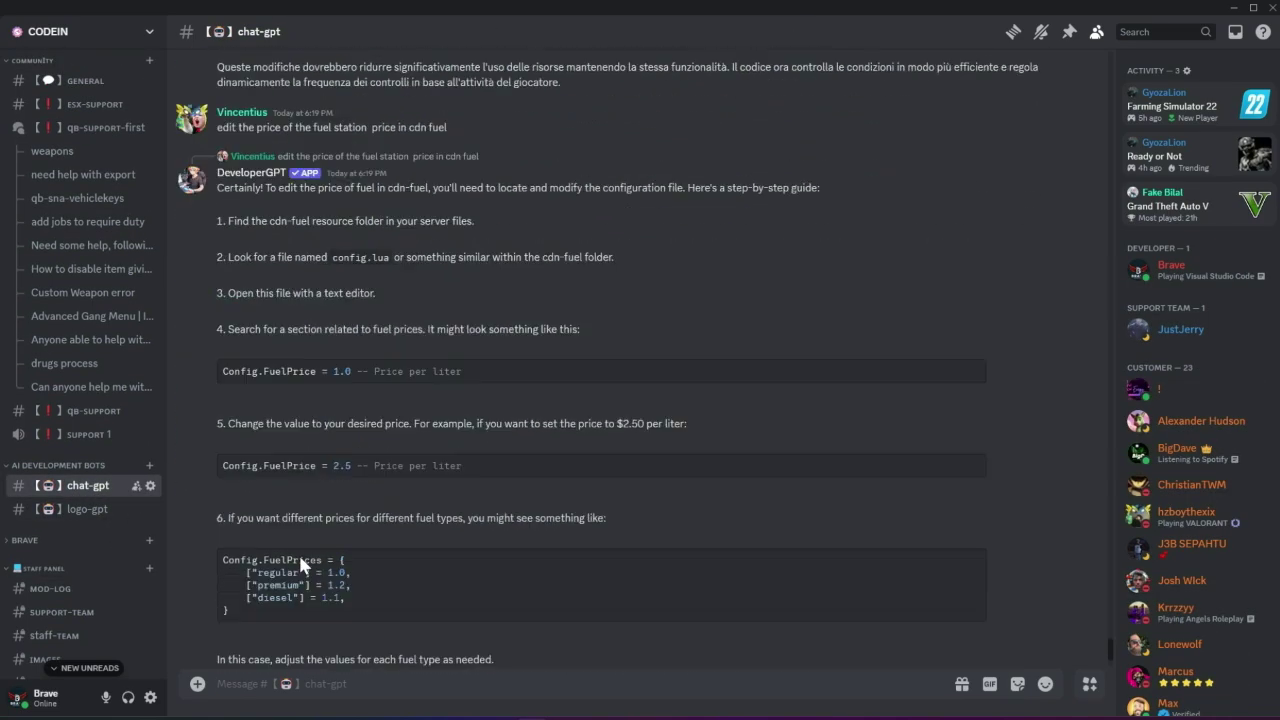
scroll(300, 558, down, 2)
scroll(430, 475, up, 5)
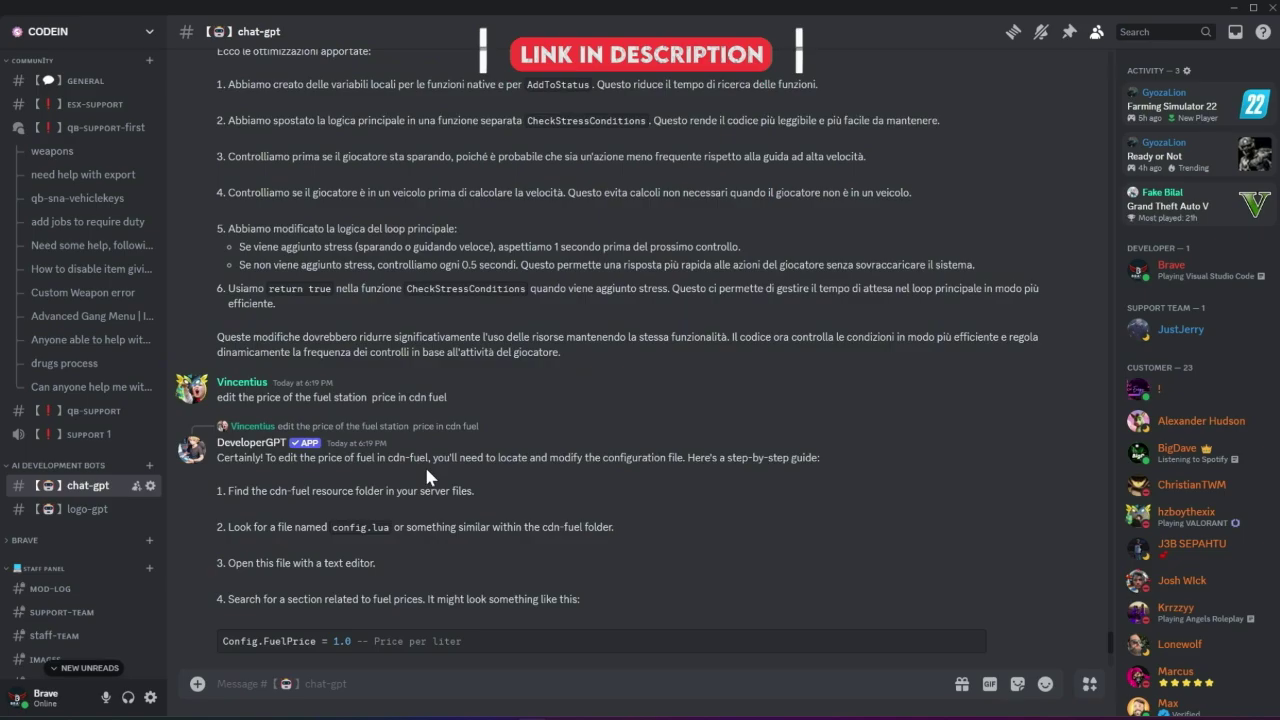
scroll(430, 463, up, 20)
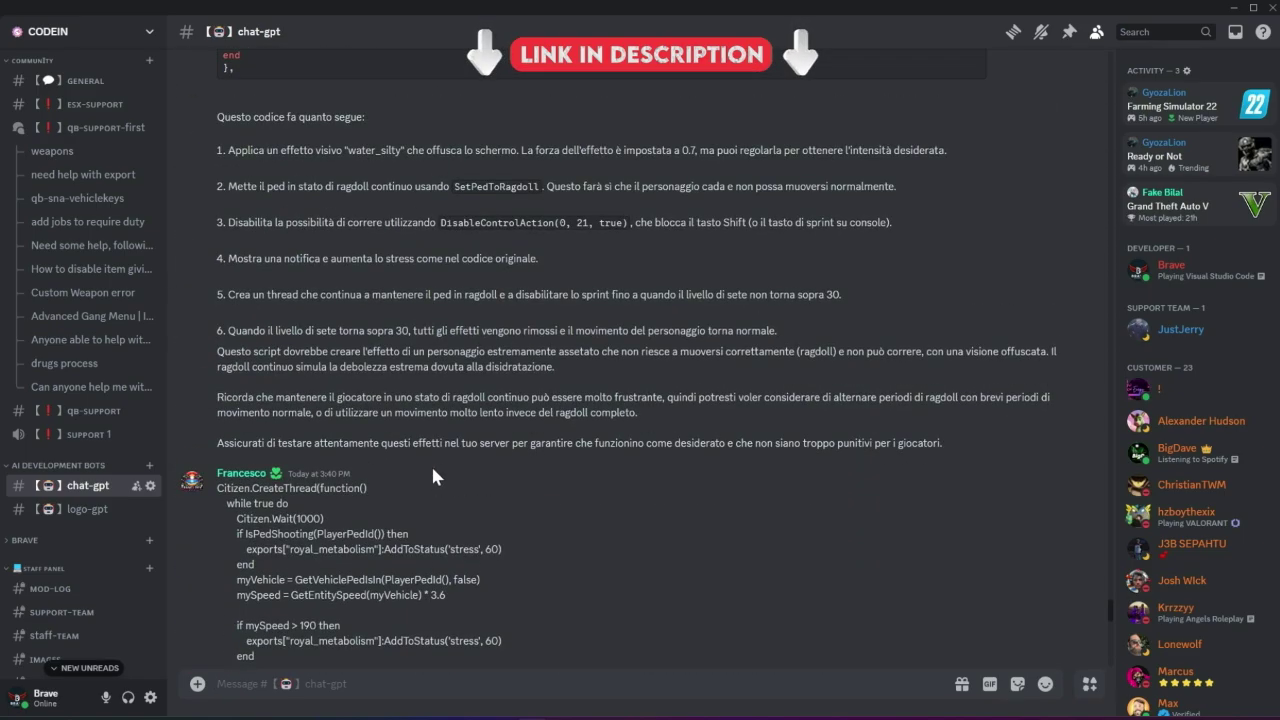
scroll(430, 463, up, 10)
click(116, 507)
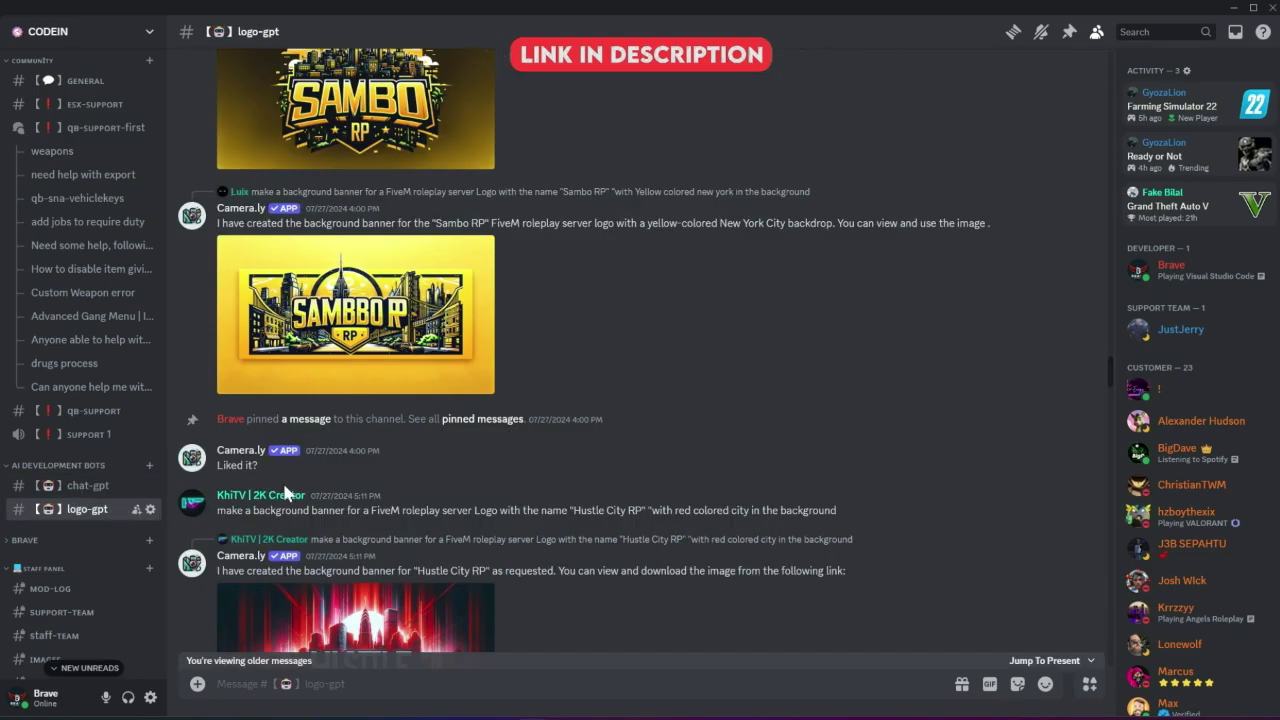
scroll(282, 480, up, 3)
scroll(315, 487, down, 10)
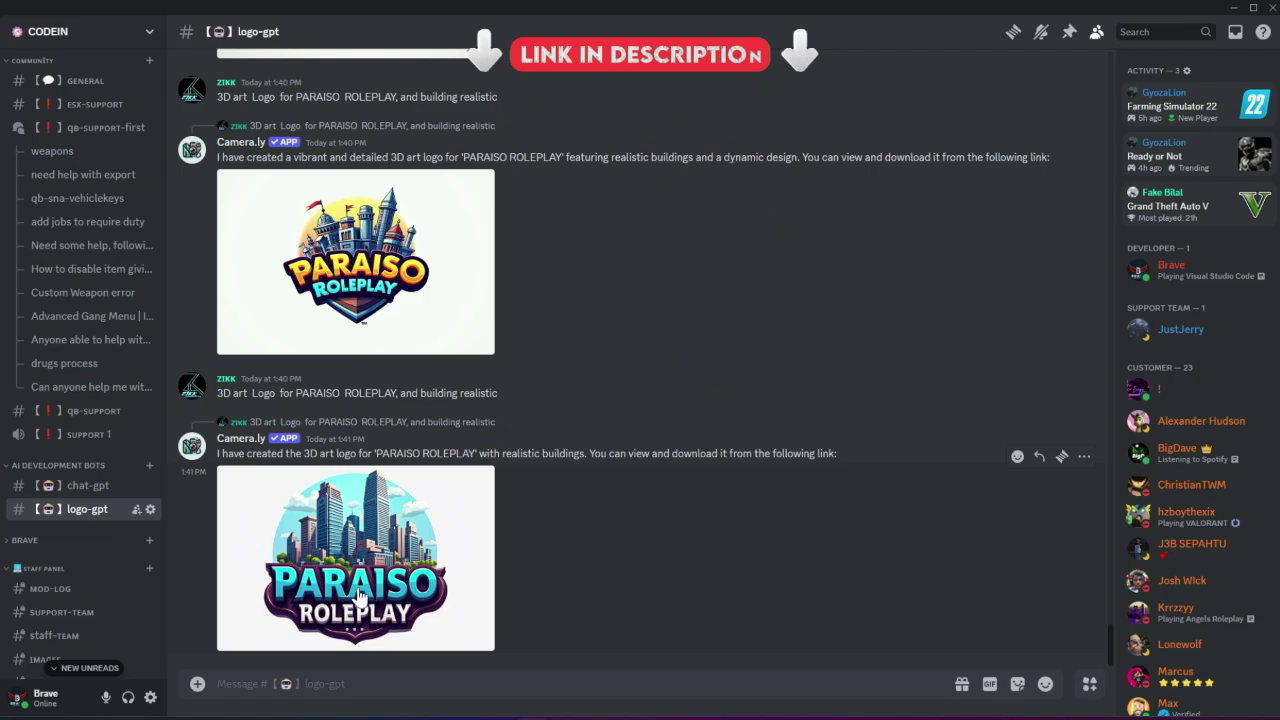
scroll(362, 388, up, 10)
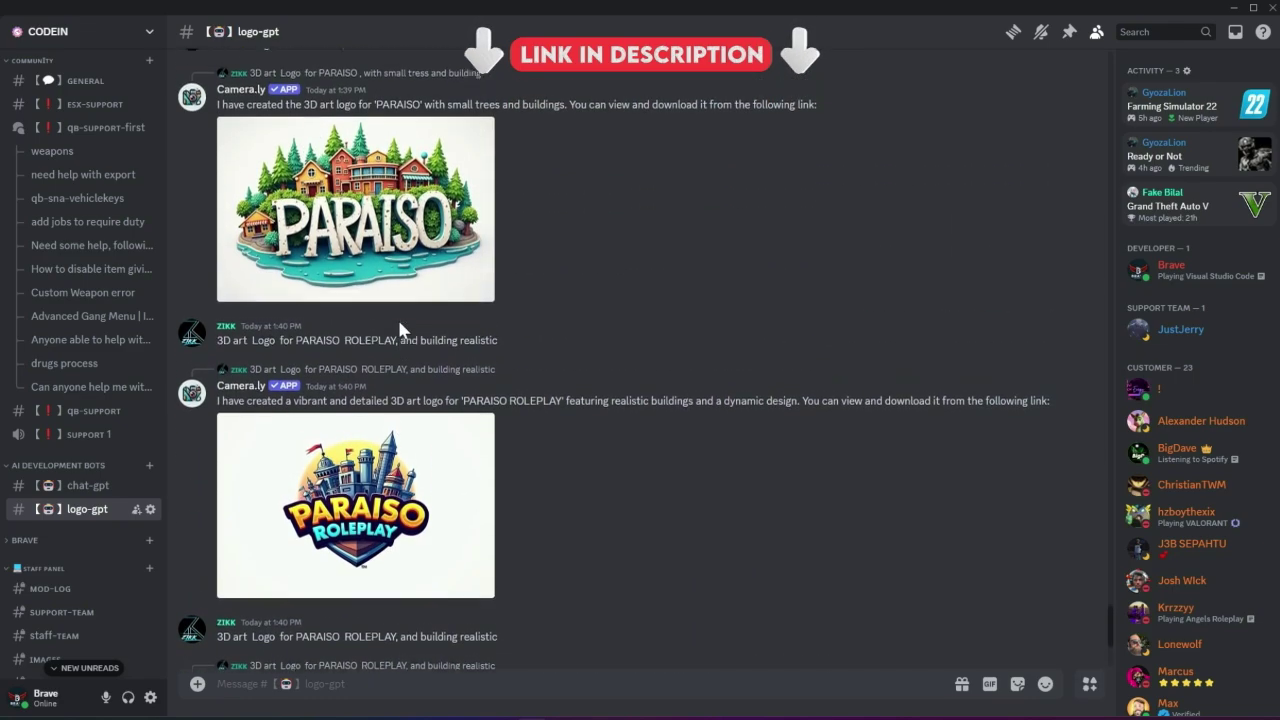
scroll(88, 343, up, 3)
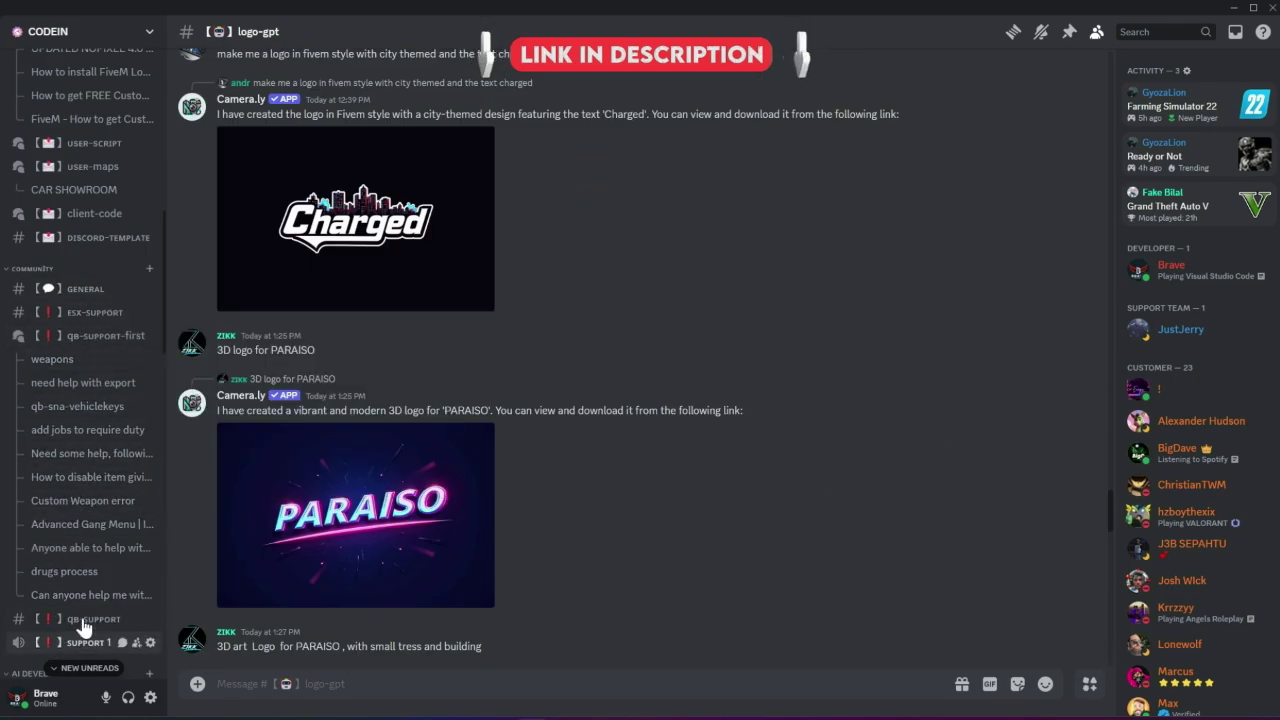
scroll(99, 276, up, 3)
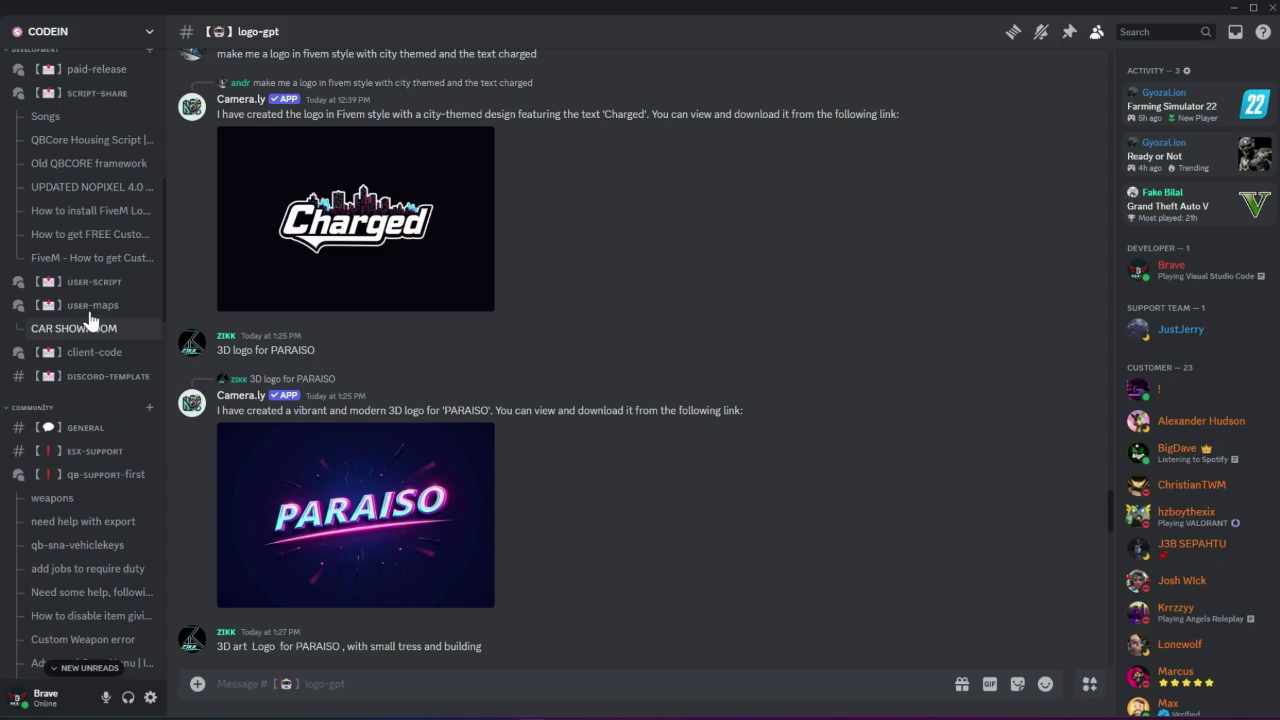
- Glance at user-maps, user-script, discord-template and client-code, then open script-share's Songs post
click(90, 306)
click(98, 284)
click(100, 372)
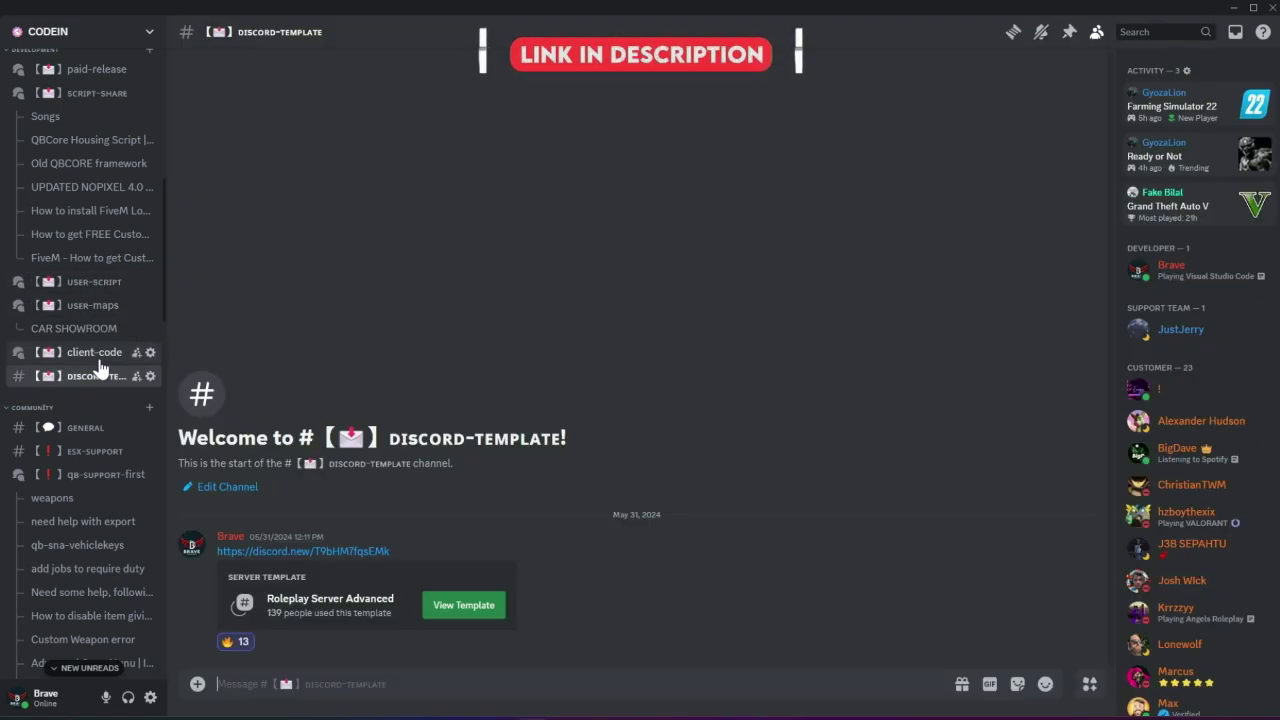
click(98, 358)
scroll(95, 316, up, 4)
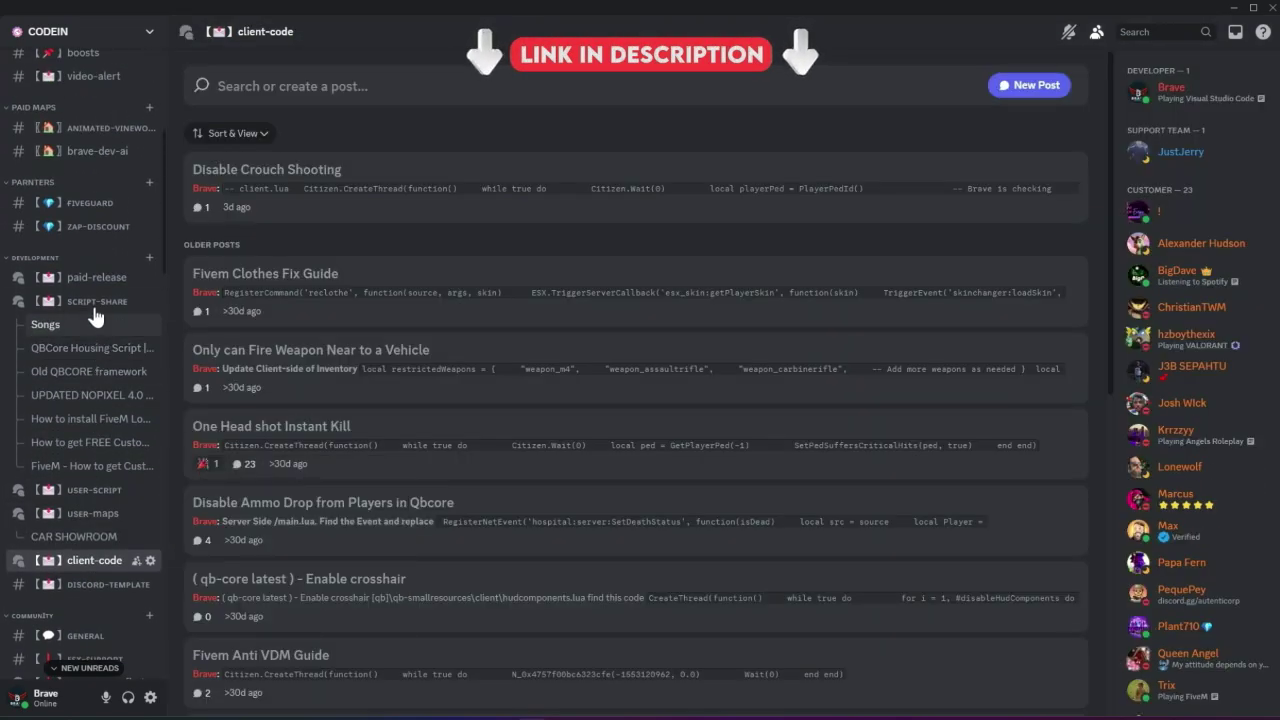
click(98, 303)
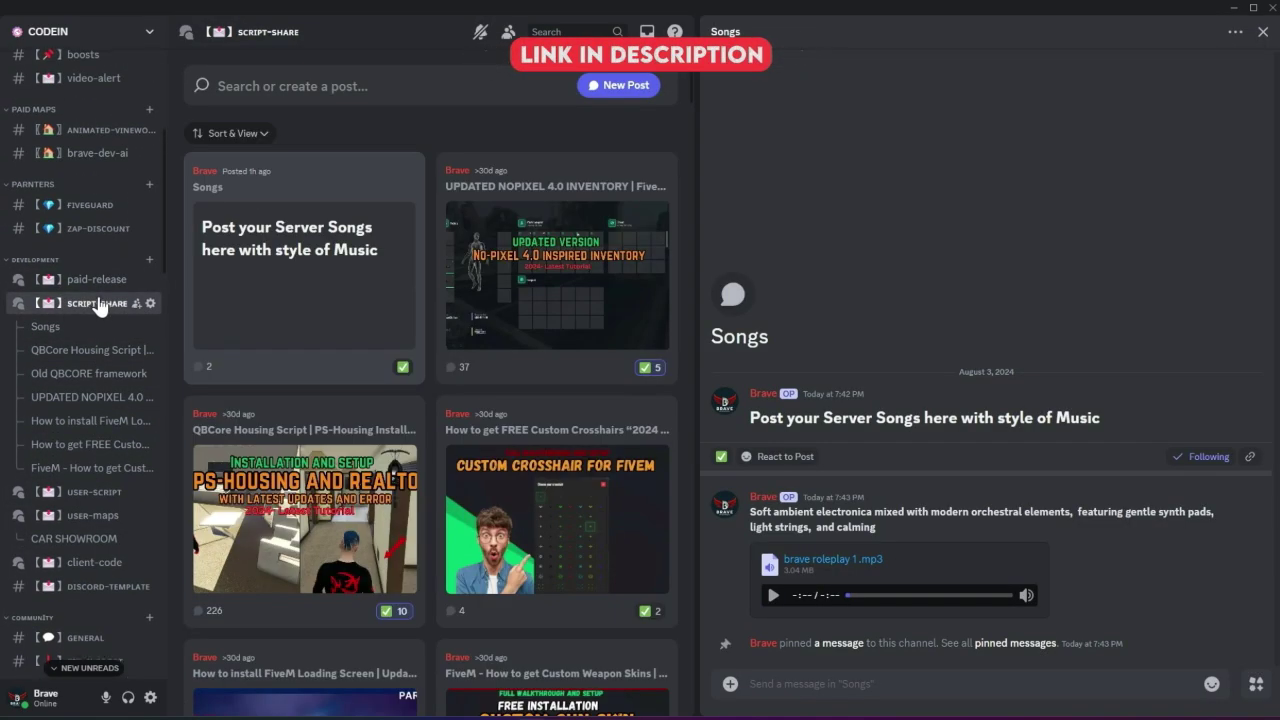